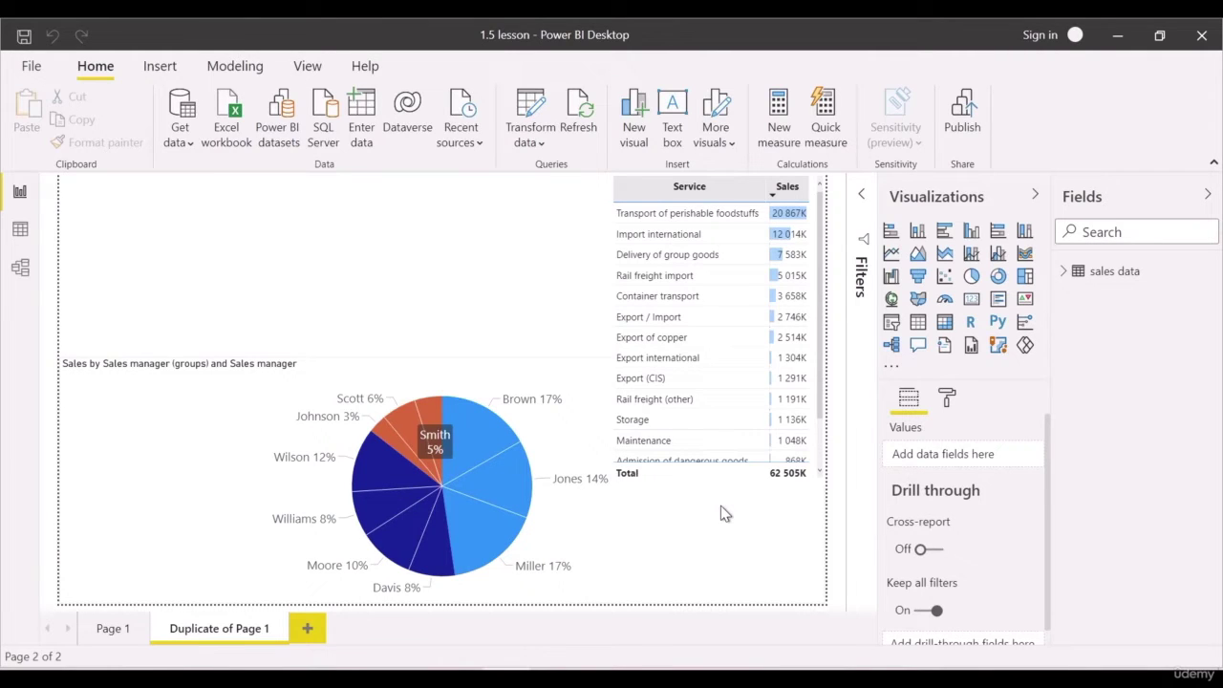
# Delete the sales-by-manager pie chart, then move and enlarge the table so every service row shows
pyautogui.click(164, 416)
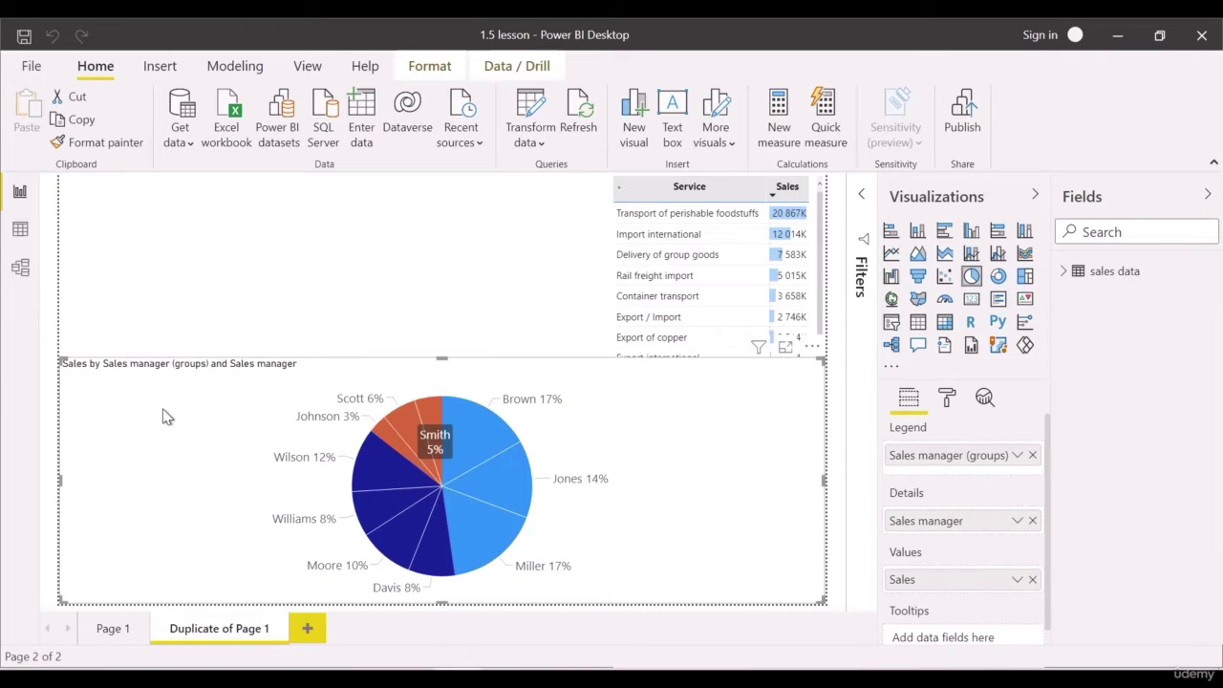
pyautogui.press('Delete')
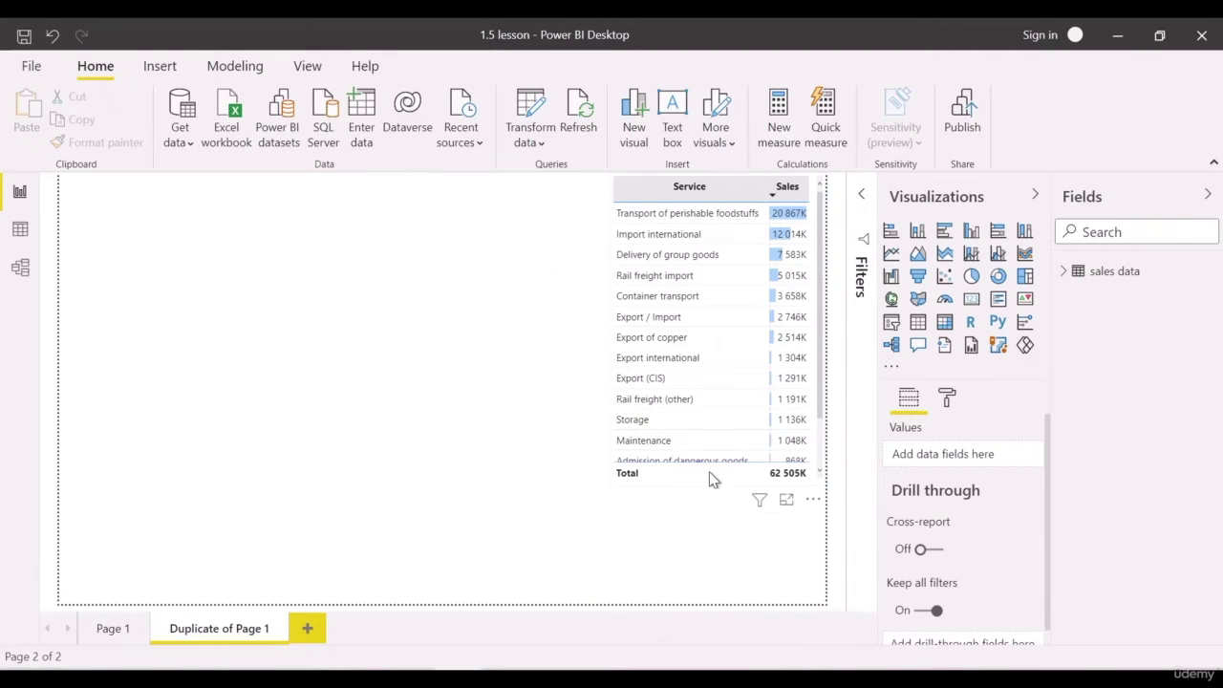
pyautogui.moveTo(707, 478); pyautogui.dragTo(150, 492)
pyautogui.moveTo(273, 487); pyautogui.dragTo(474, 577)
# Add Sales manager to the table as a column placed before Sales
pyautogui.click(1066, 273)
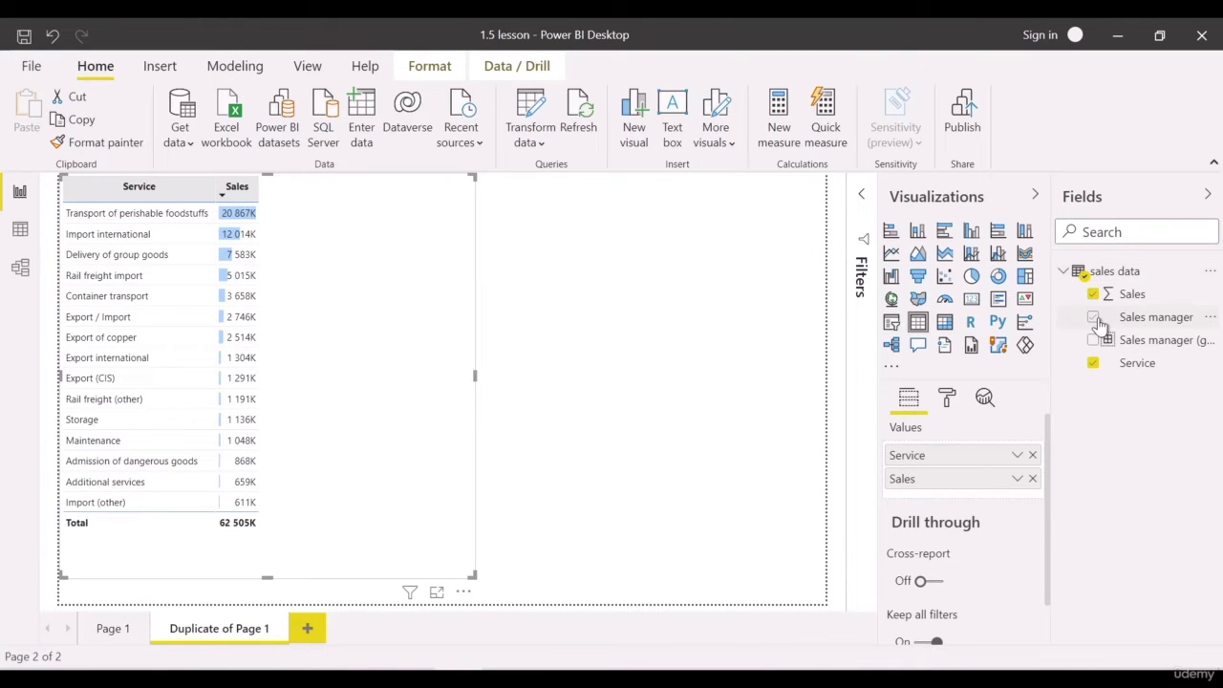
pyautogui.click(1095, 318)
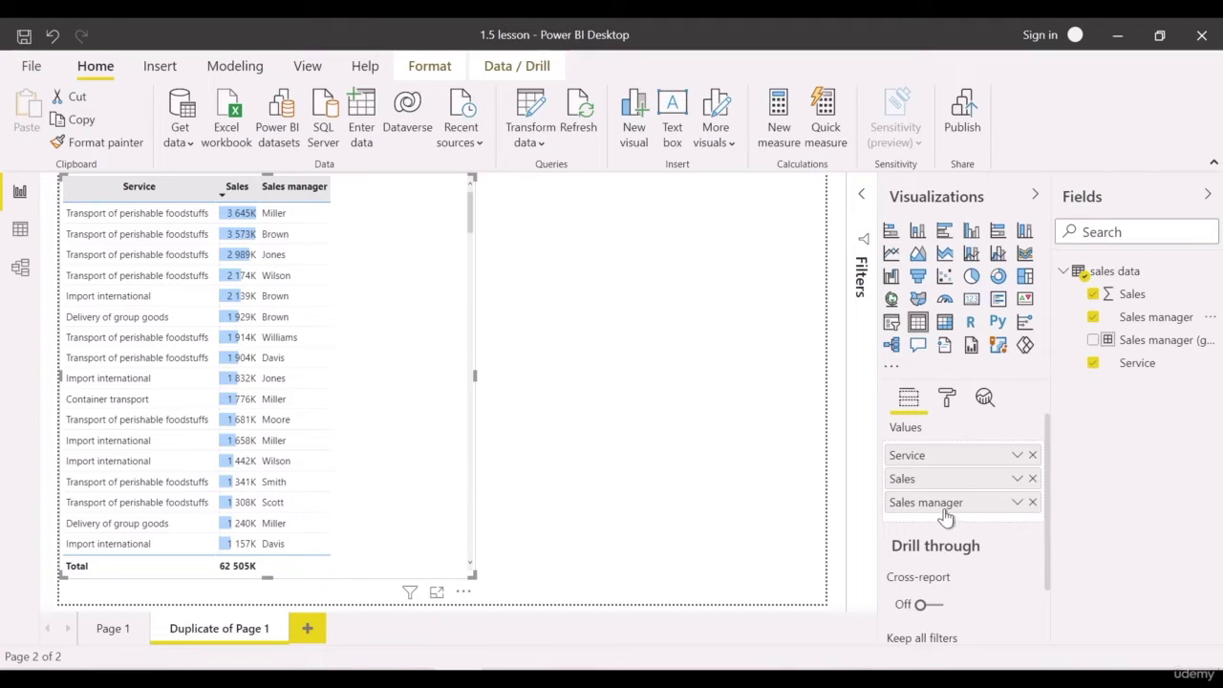
pyautogui.moveTo(947, 503); pyautogui.dragTo(952, 479)
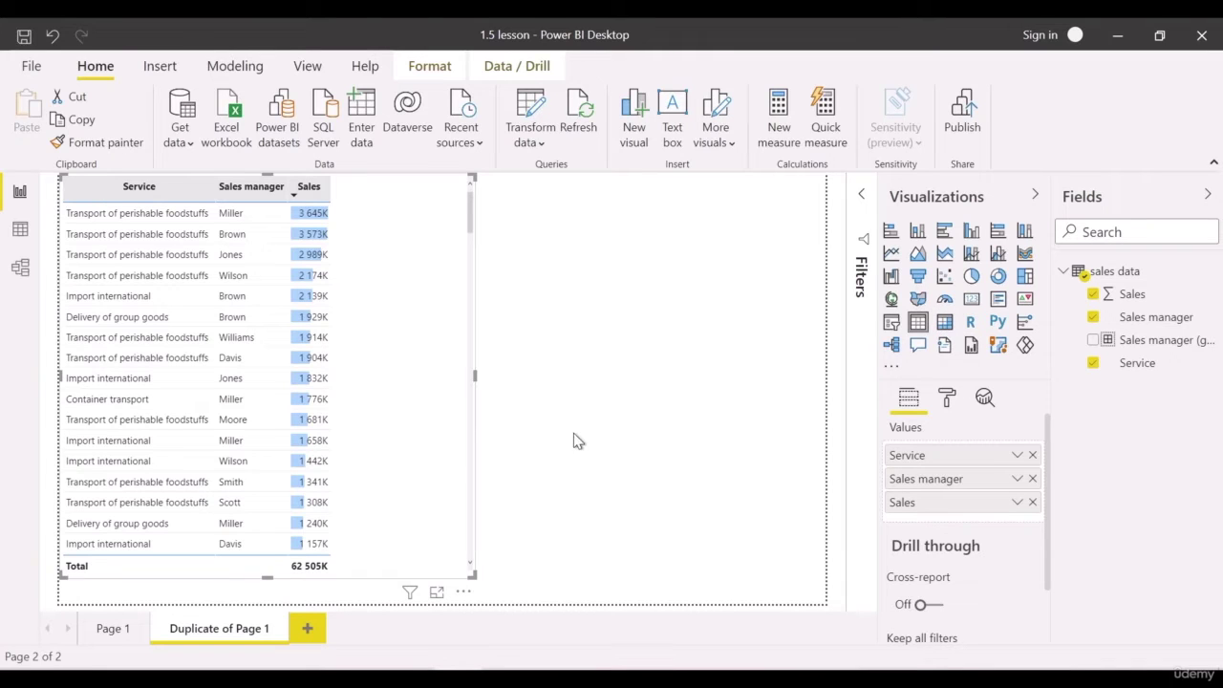
# Convert the table into a matrix and widen it so all sales-manager columns fit
pyautogui.click(944, 322)
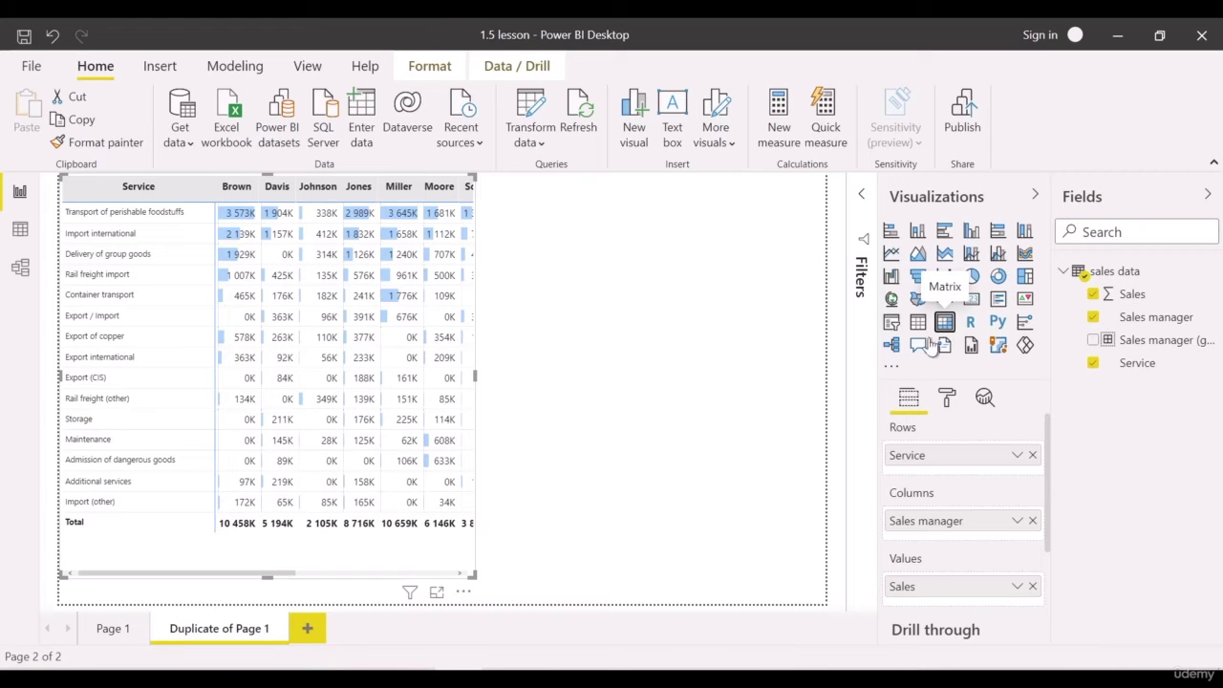
pyautogui.moveTo(475, 574); pyautogui.dragTo(761, 569)
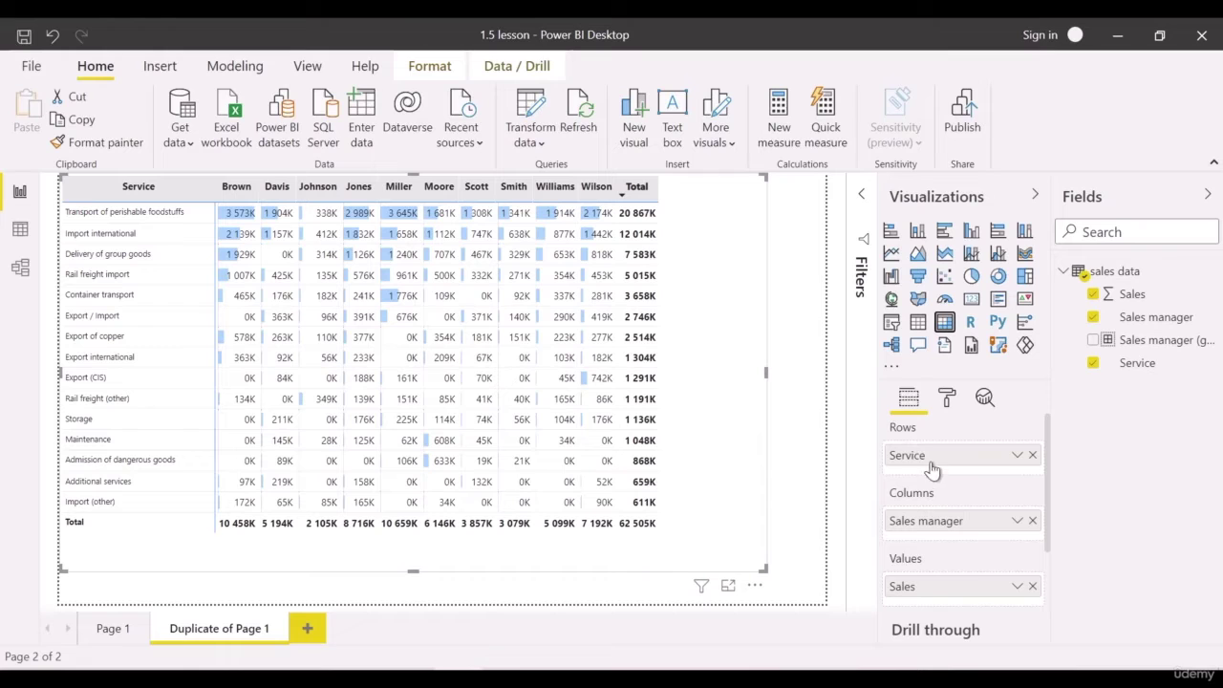
# Move Sales manager into Rows below Service, then expand and collapse Transport of perishable foodstuffs
pyautogui.moveTo(934, 521); pyautogui.dragTo(943, 483)
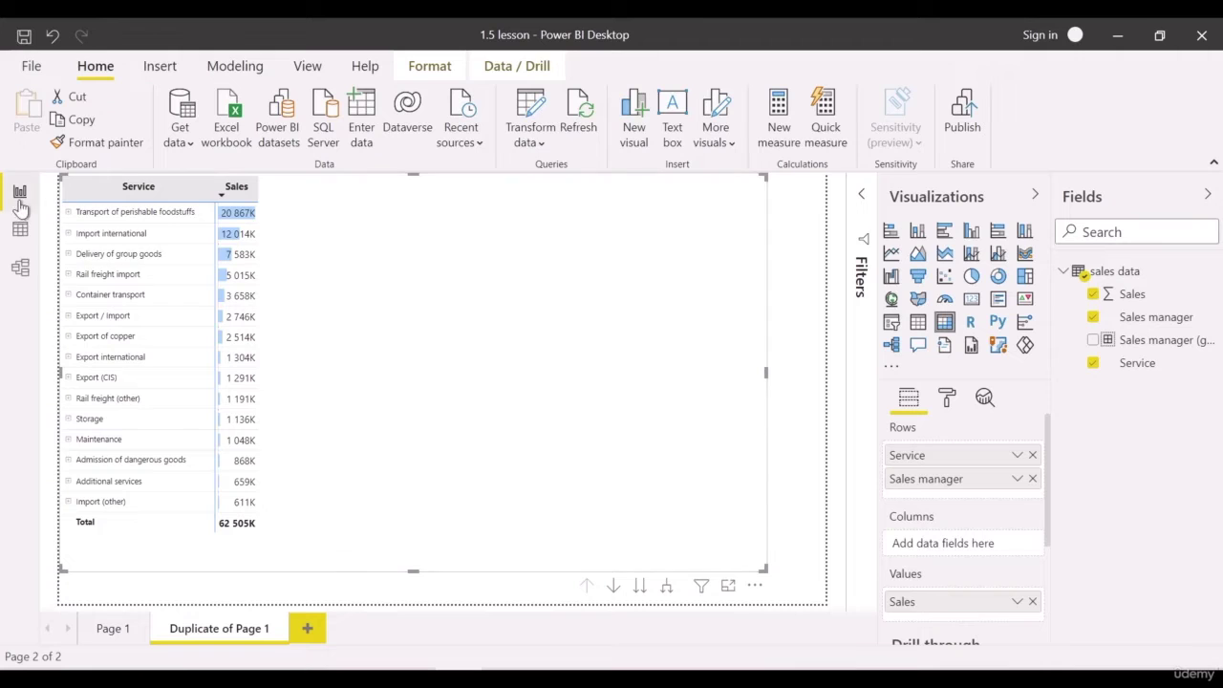
pyautogui.click(68, 213)
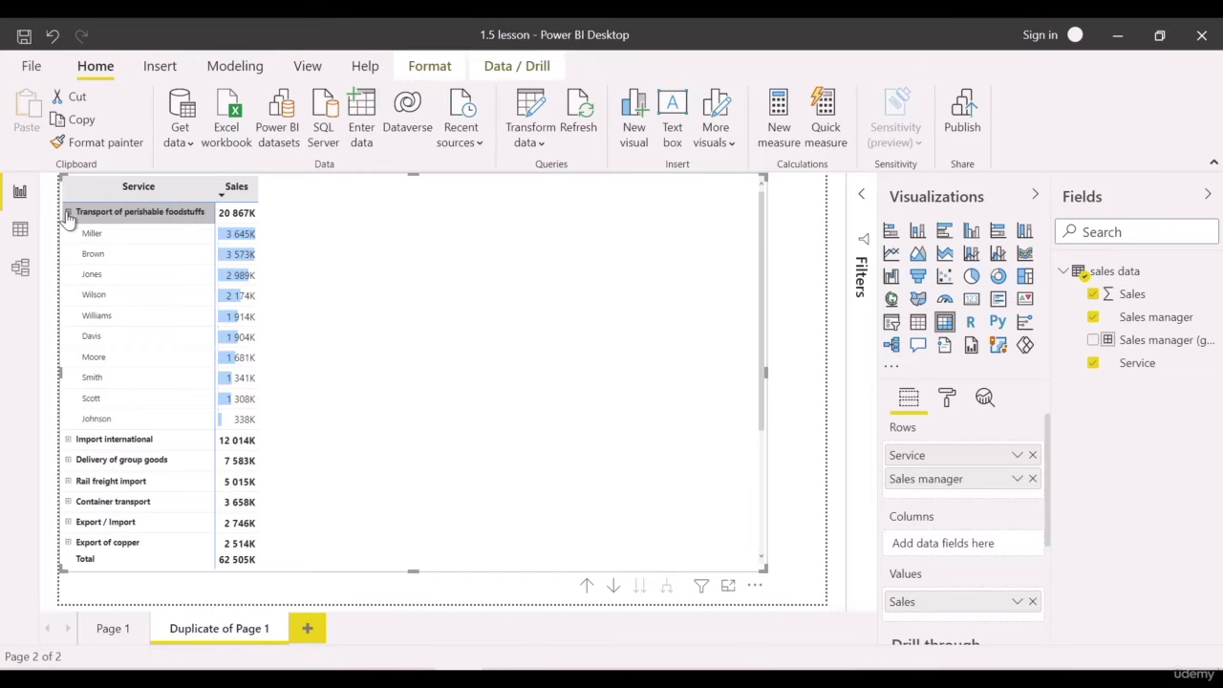
pyautogui.click(68, 213)
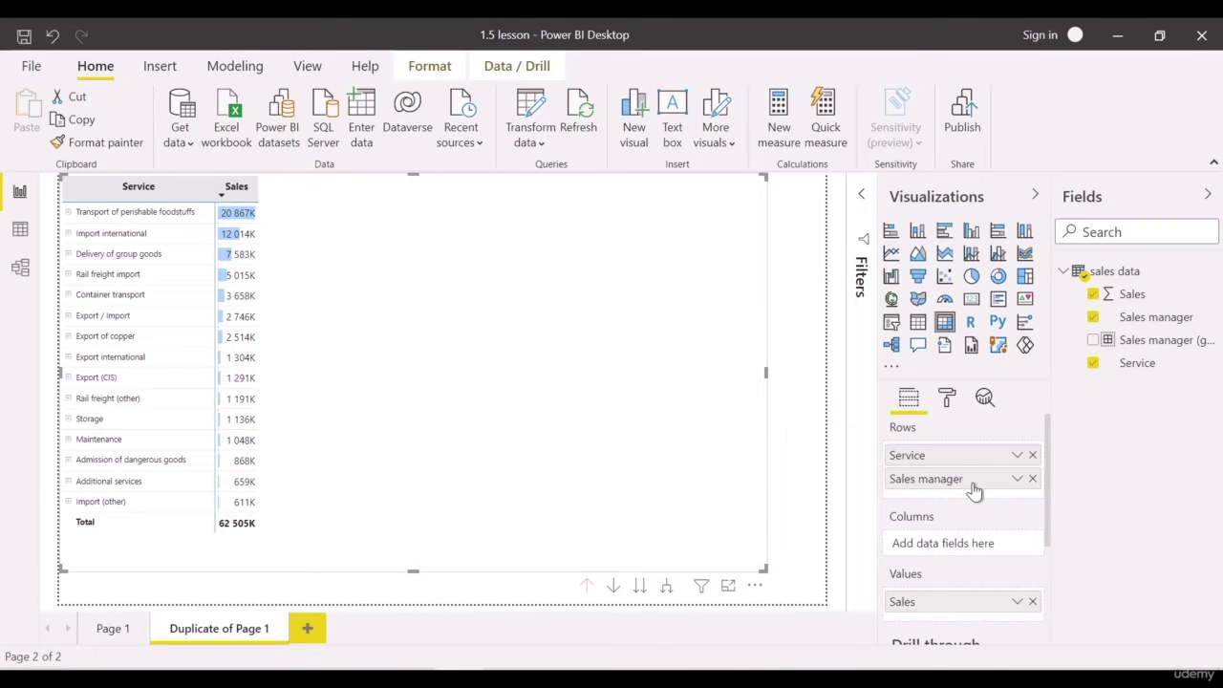
# Place Sales manager above Service in Rows, then expand and collapse Miller and Brown
pyautogui.moveTo(975, 487); pyautogui.dragTo(960, 452)
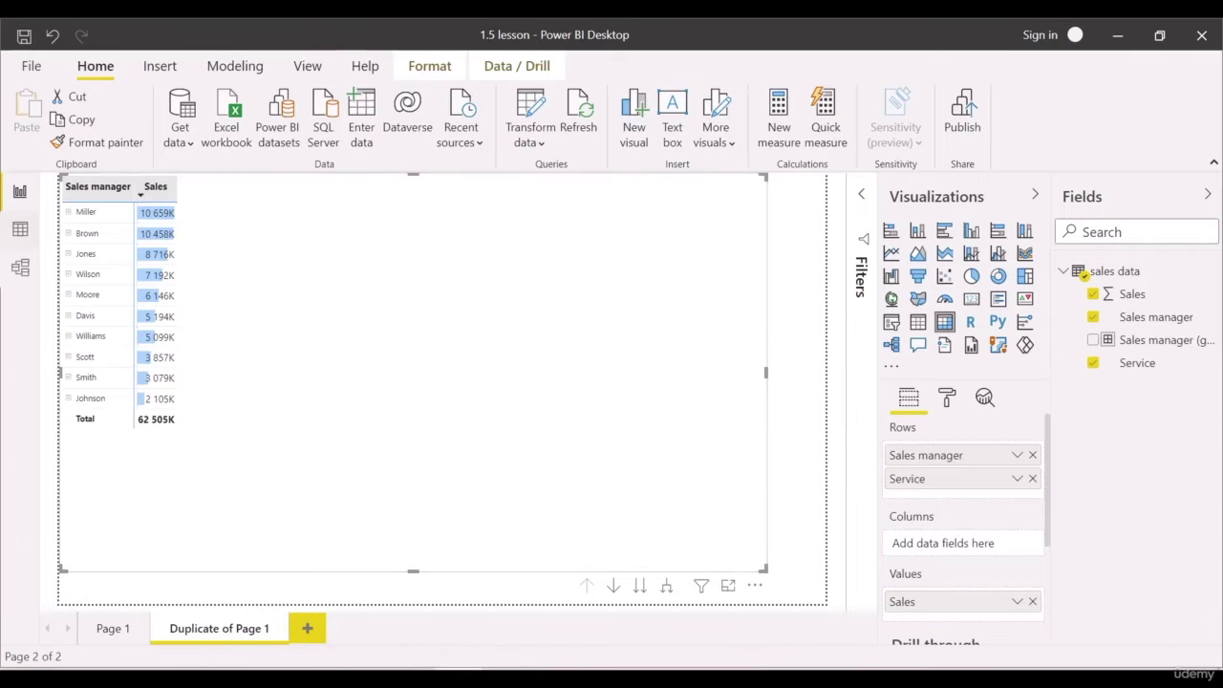
pyautogui.click(67, 214)
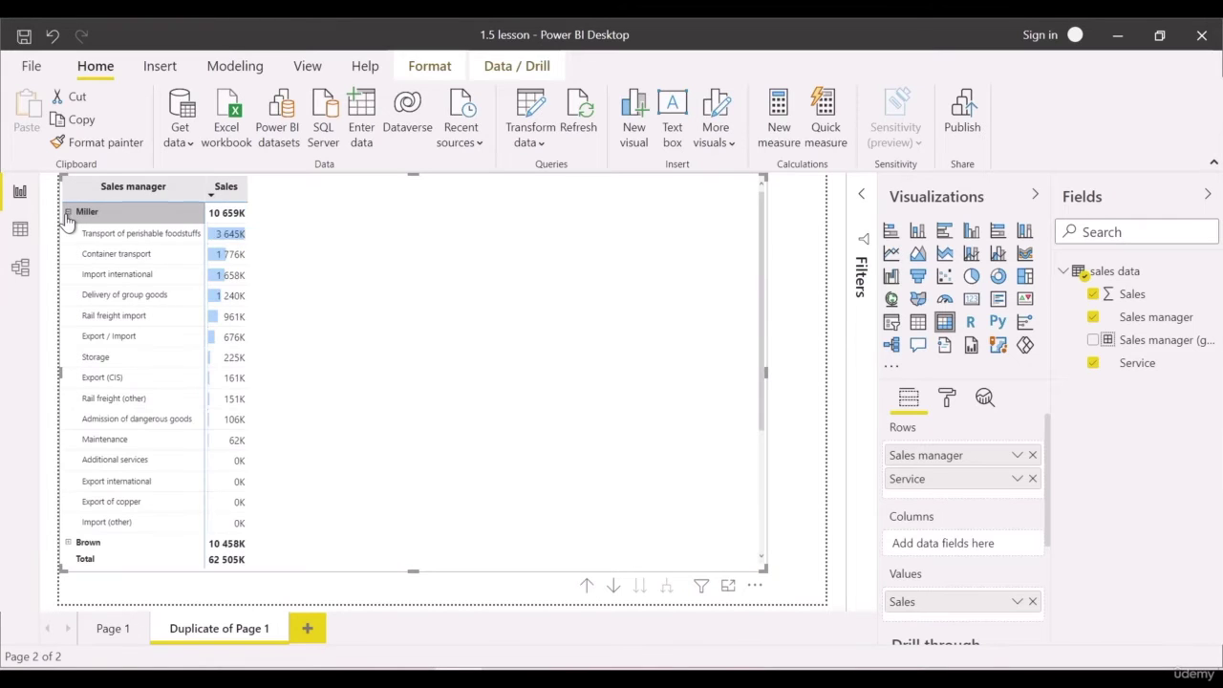
pyautogui.click(67, 214)
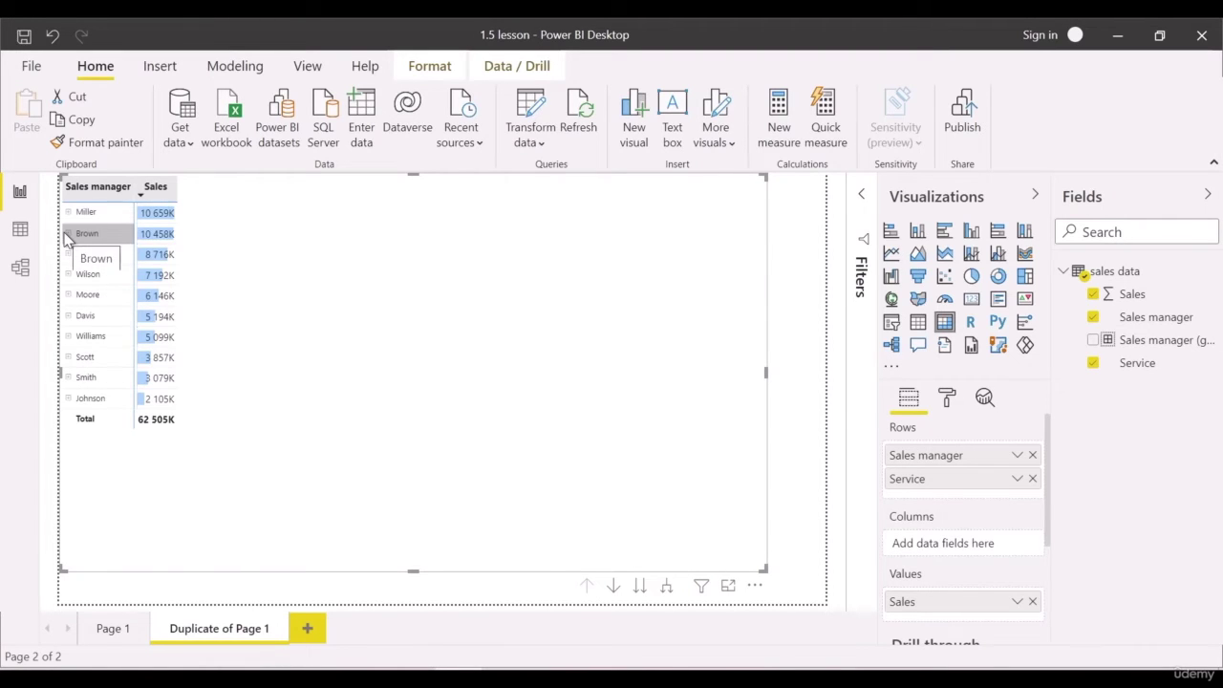
pyautogui.click(67, 234)
pyautogui.click(68, 234)
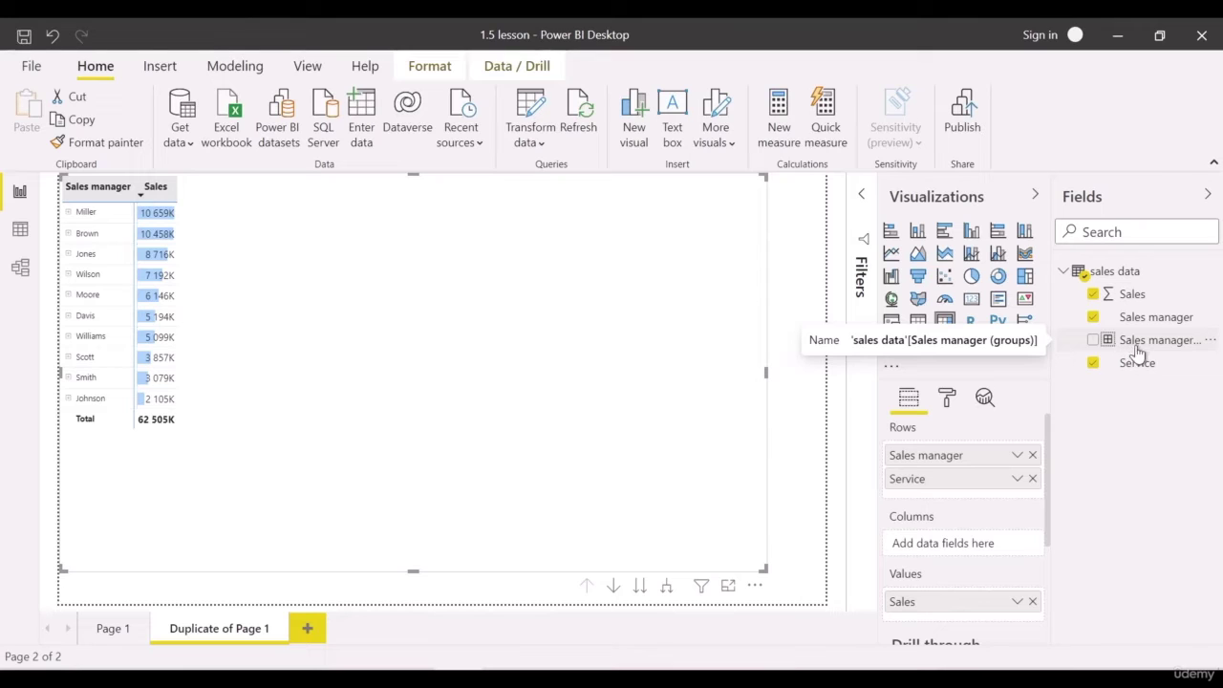
# Put Sales manager (groups) on top of Rows, browse The best, The worst and Other, and sort ascending
pyautogui.moveTo(1142, 346); pyautogui.dragTo(966, 460)
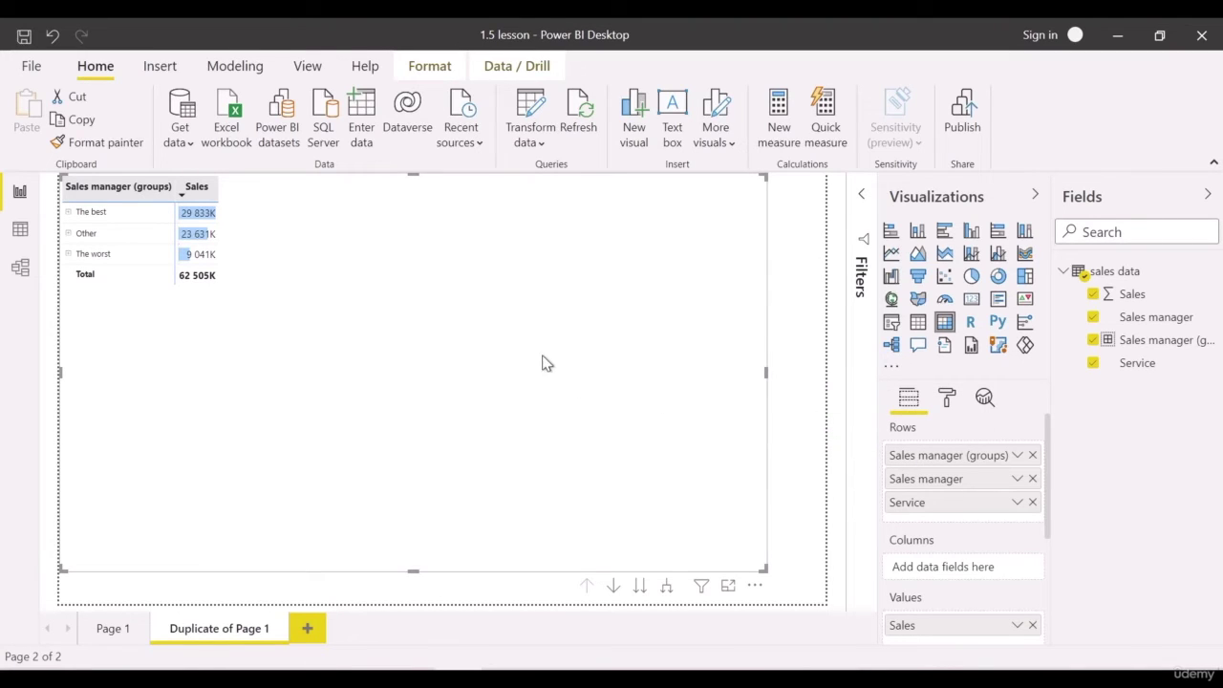
pyautogui.click(68, 214)
pyautogui.click(68, 216)
pyautogui.click(70, 257)
pyautogui.click(71, 258)
pyautogui.click(68, 233)
pyautogui.click(68, 233)
pyautogui.click(105, 186)
# Remove Sales manager (groups) from Rows and move Sales manager into the Columns well
pyautogui.click(1032, 456)
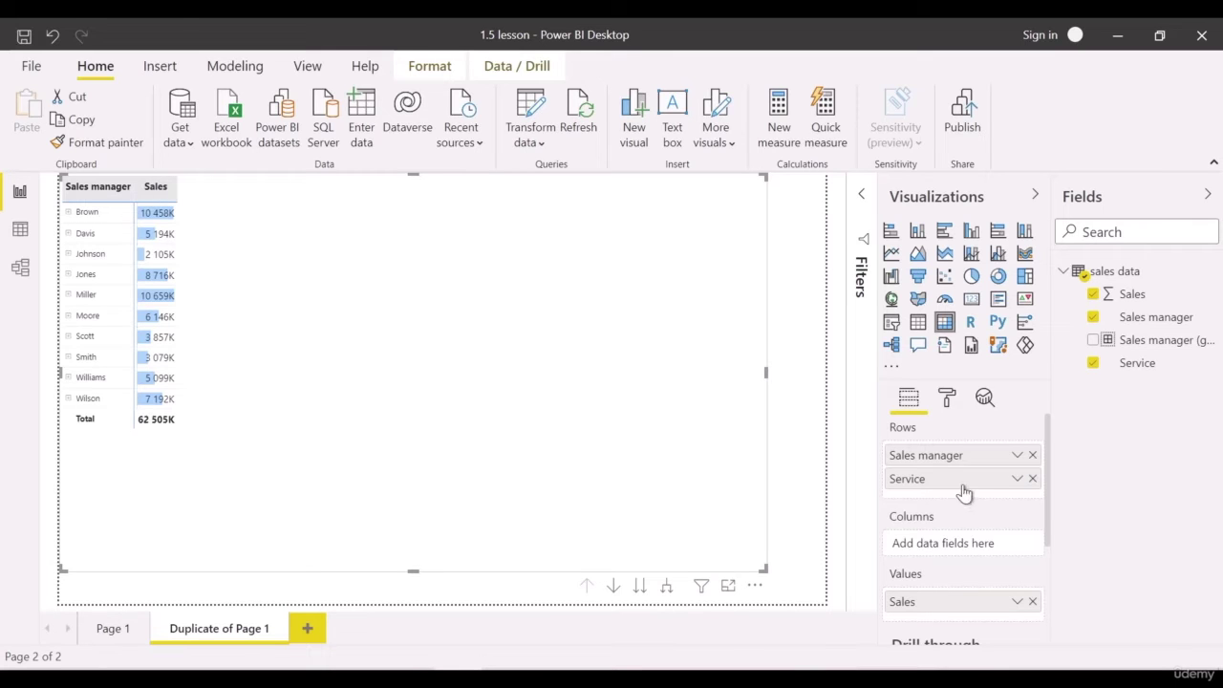
pyautogui.moveTo(953, 464); pyautogui.dragTo(951, 552)
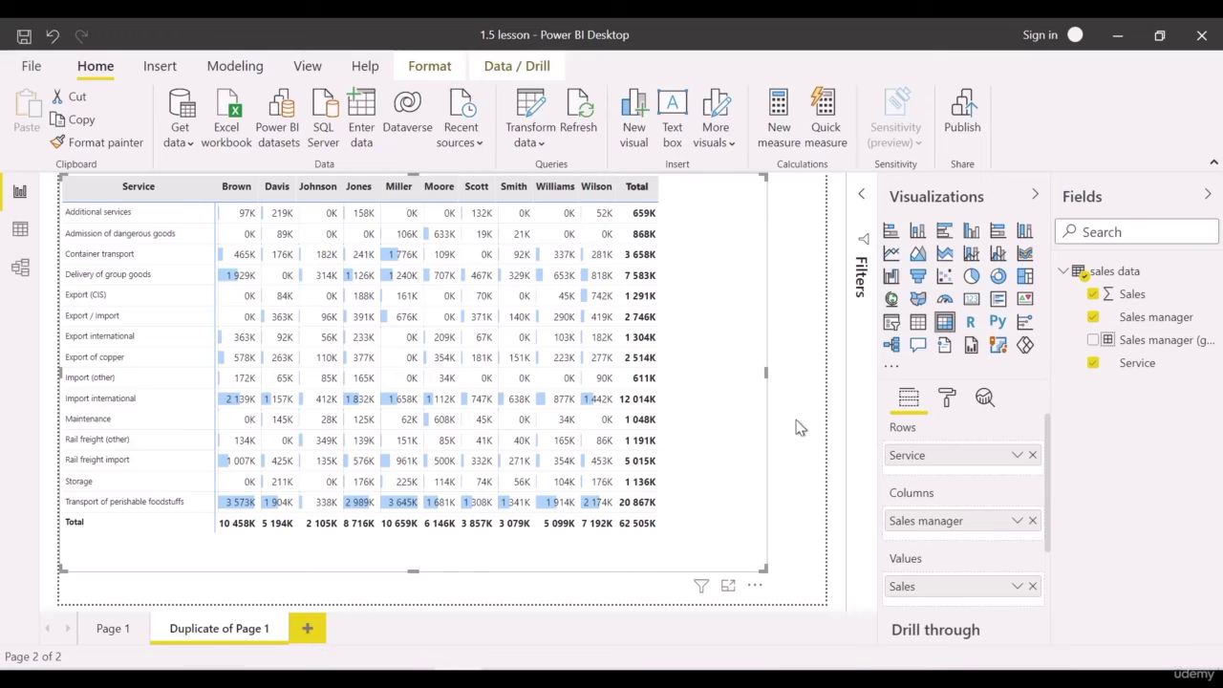
# Turn off the data bars on the matrix's Sales values
pyautogui.click(947, 405)
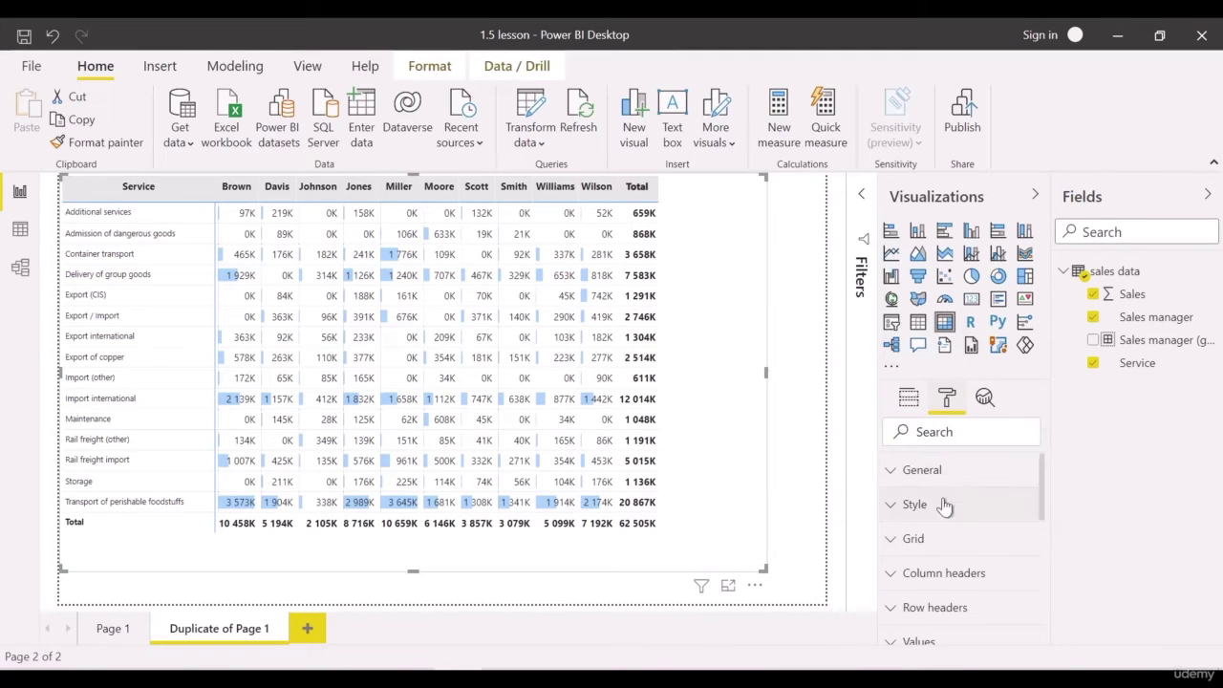
pyautogui.scroll(-2, 951, 535)
pyautogui.scroll(-2, 974, 564)
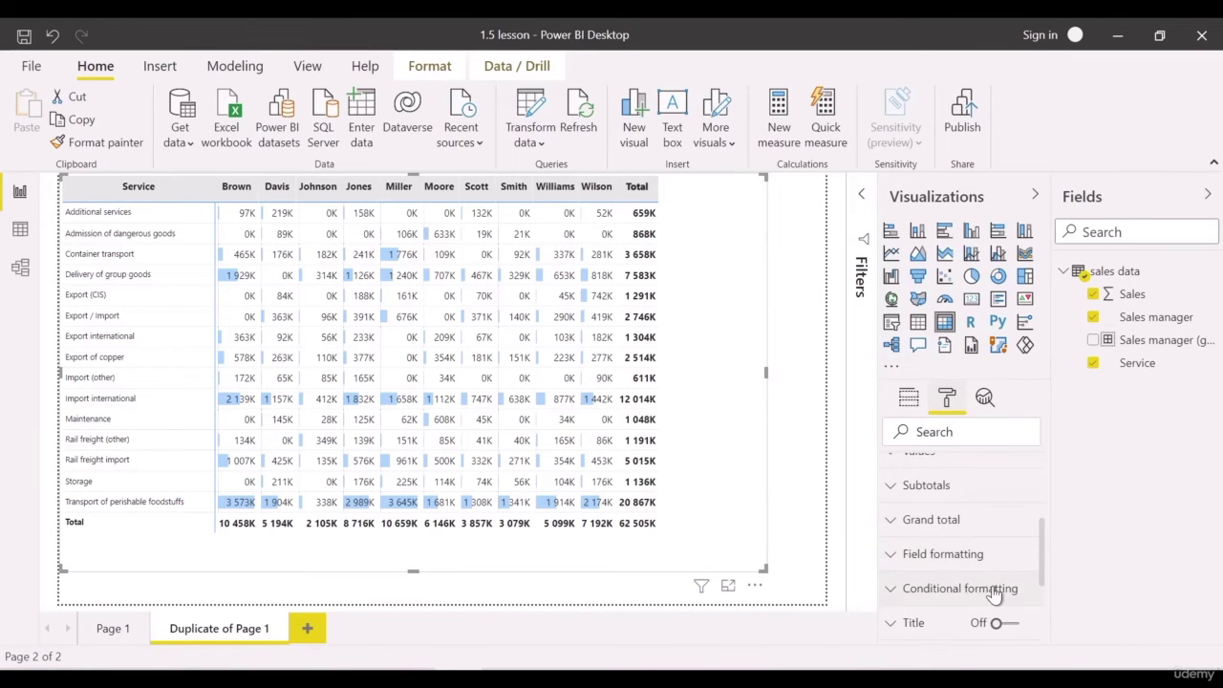
pyautogui.click(1003, 588)
pyautogui.scroll(-2, 1000, 571)
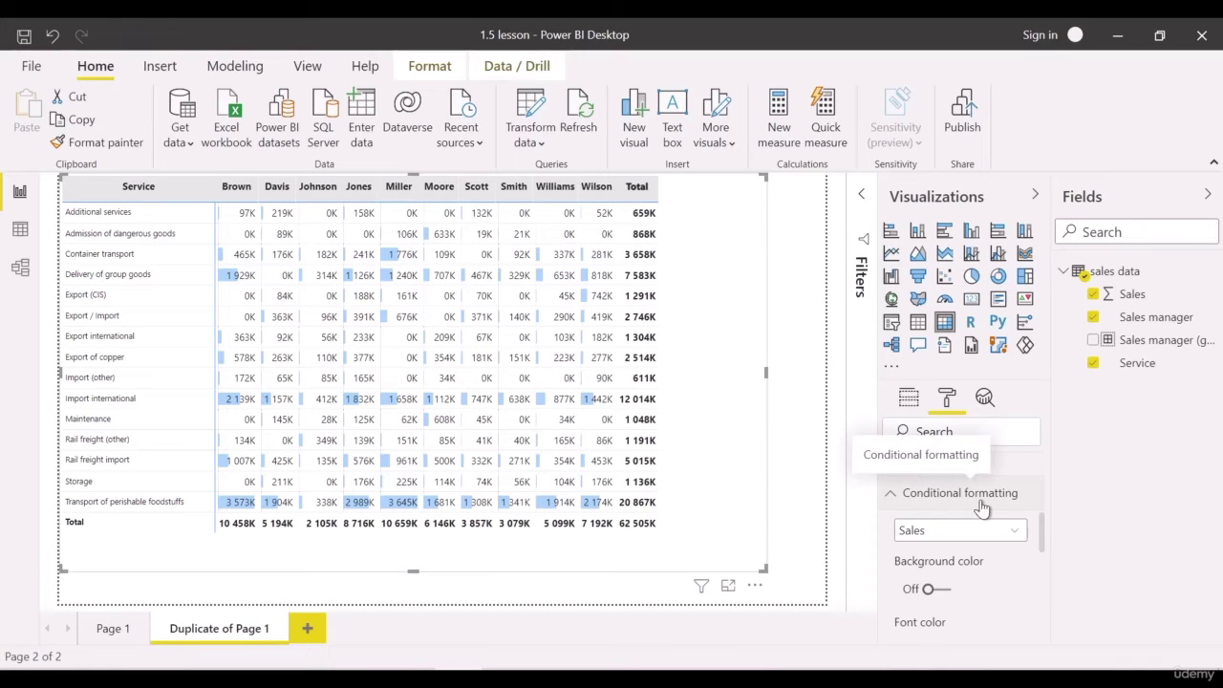
pyautogui.scroll(-3, 965, 525)
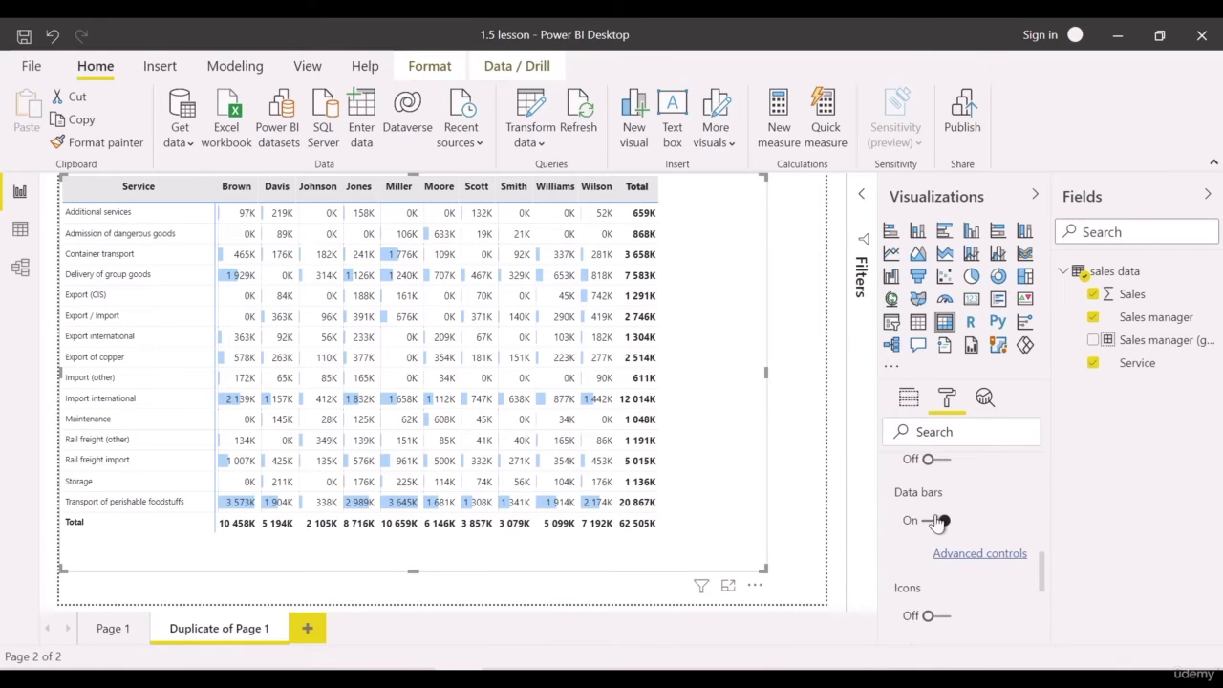
pyautogui.click(942, 522)
pyautogui.scroll(2, 943, 526)
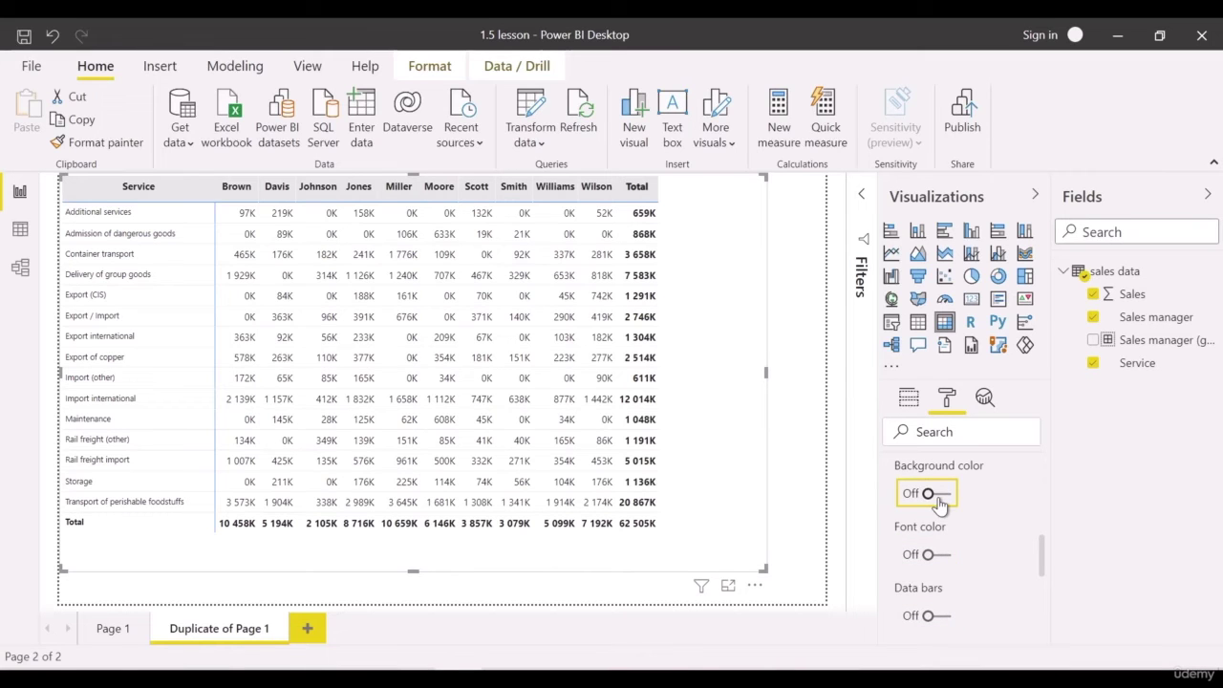
# Apply a Sales background colour scale from white for lowest to pale blue for highest
pyautogui.click(938, 501)
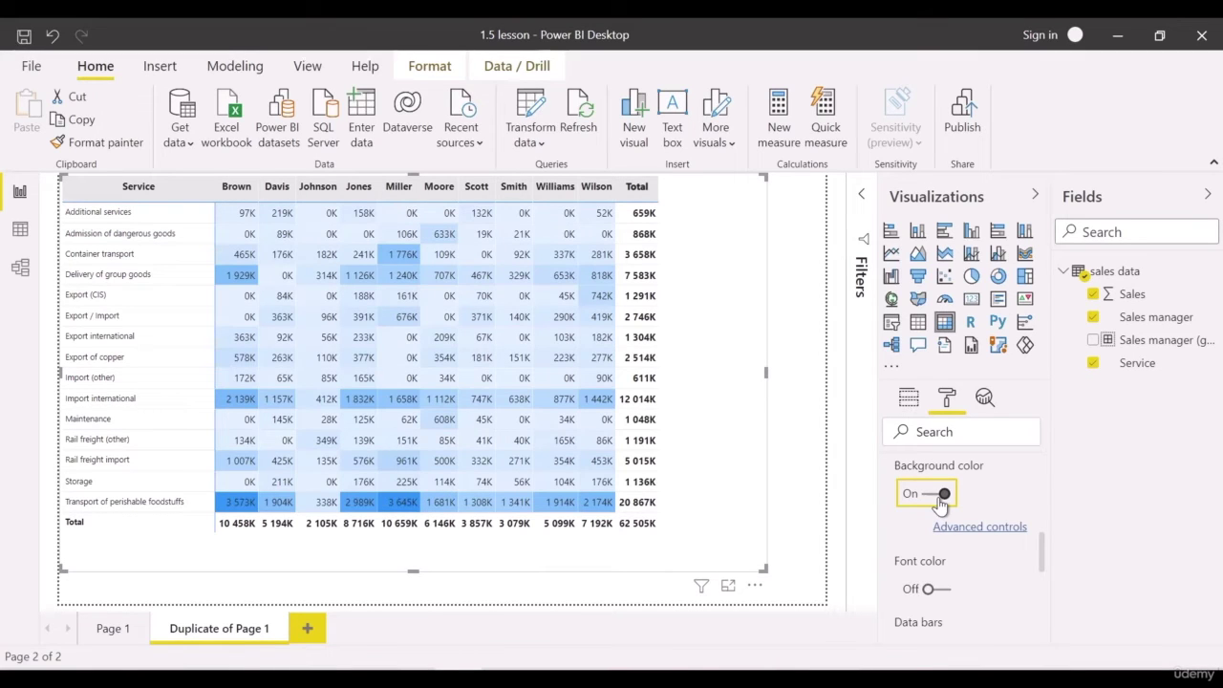
pyautogui.click(995, 528)
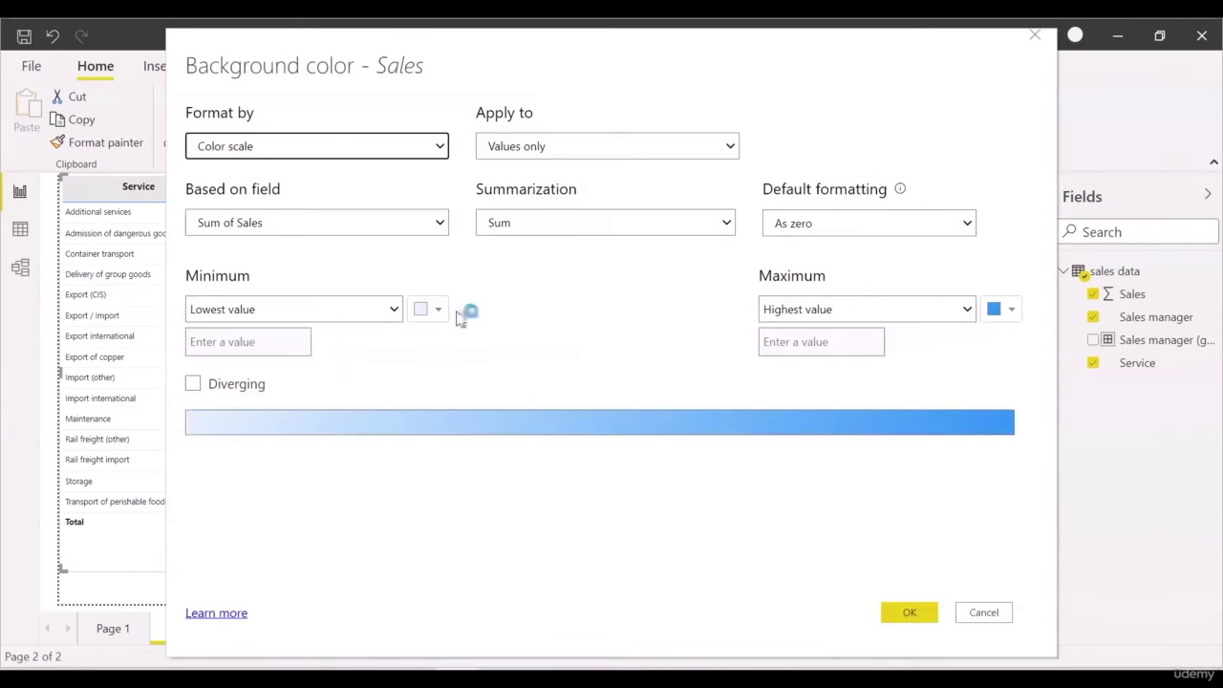
pyautogui.click(436, 313)
pyautogui.click(433, 330)
pyautogui.click(1012, 311)
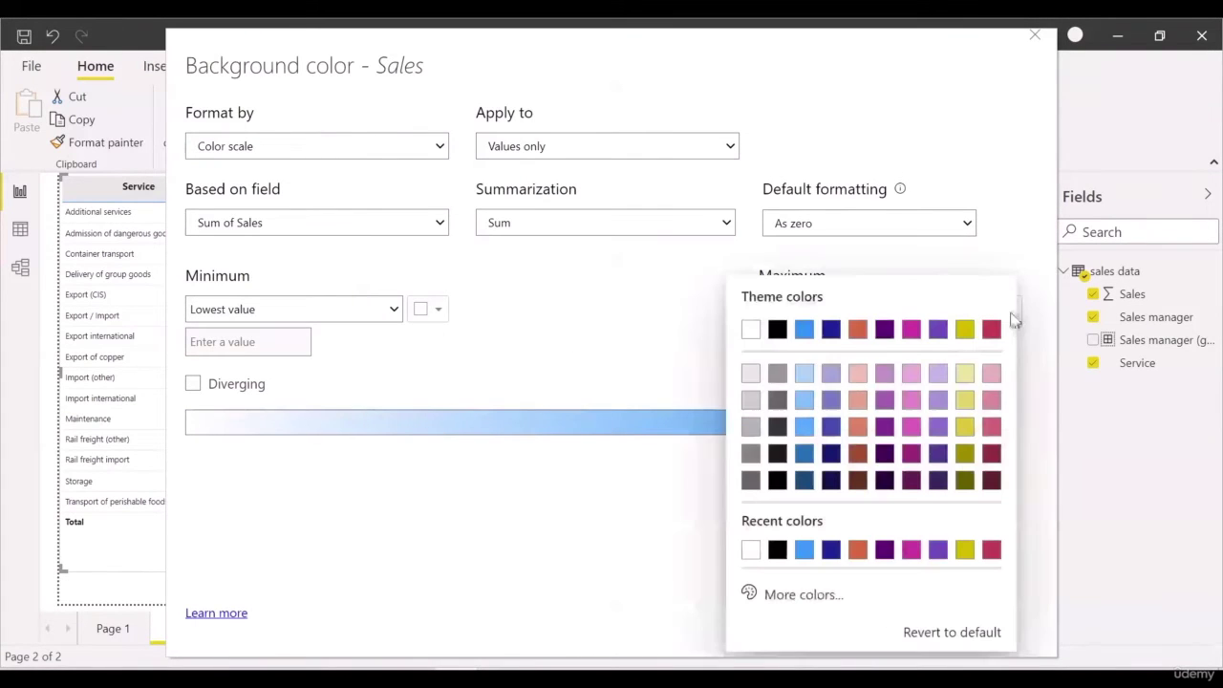
pyautogui.click(814, 383)
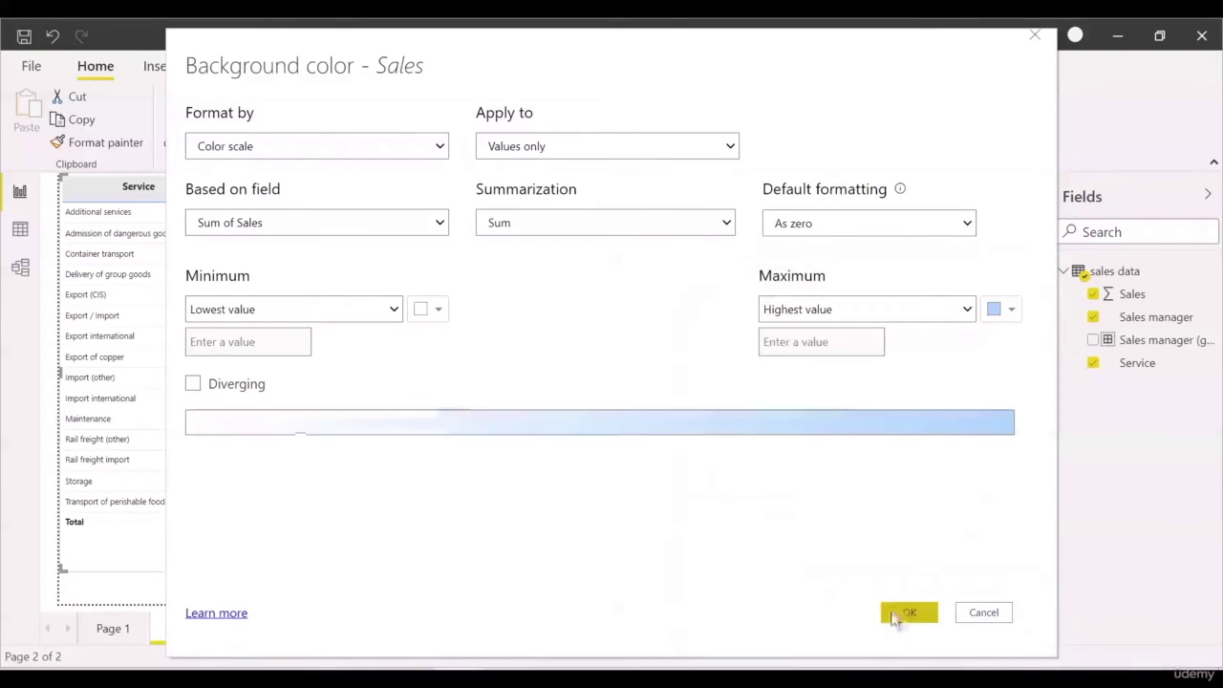
pyautogui.click(909, 612)
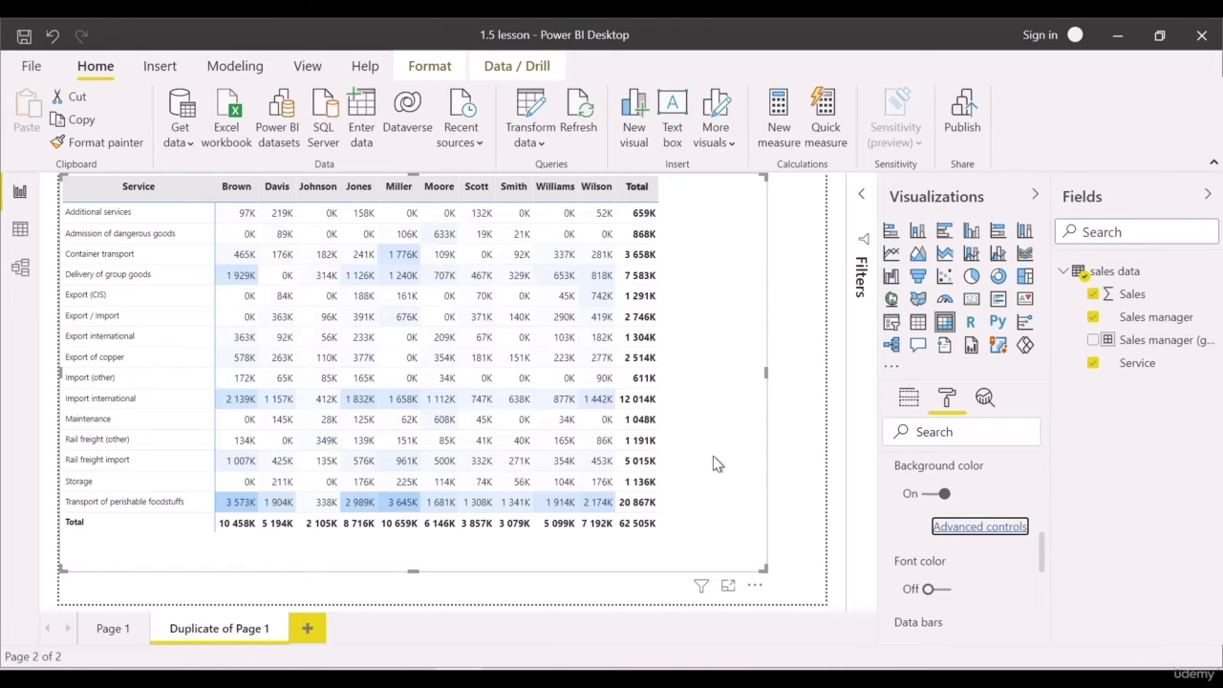
# Toggle Row subtotals and Column subtotals off and back on, leaving both enabled
pyautogui.scroll(5, 942, 505)
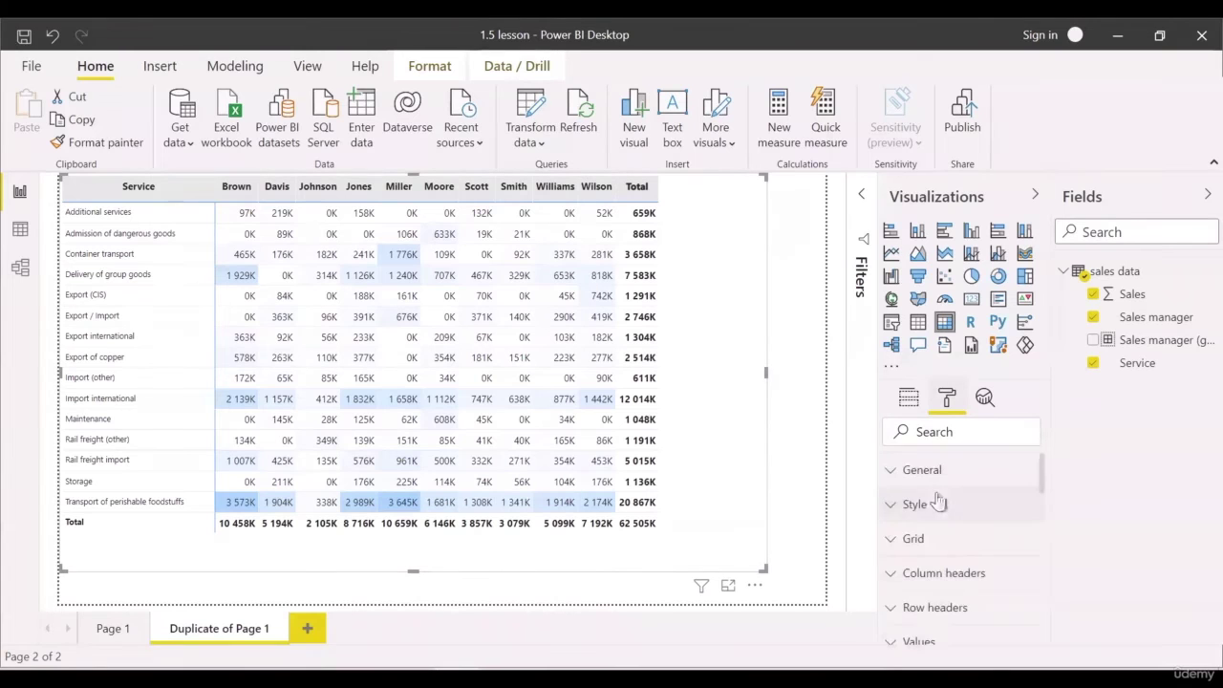
pyautogui.scroll(-1, 975, 601)
pyautogui.click(951, 582)
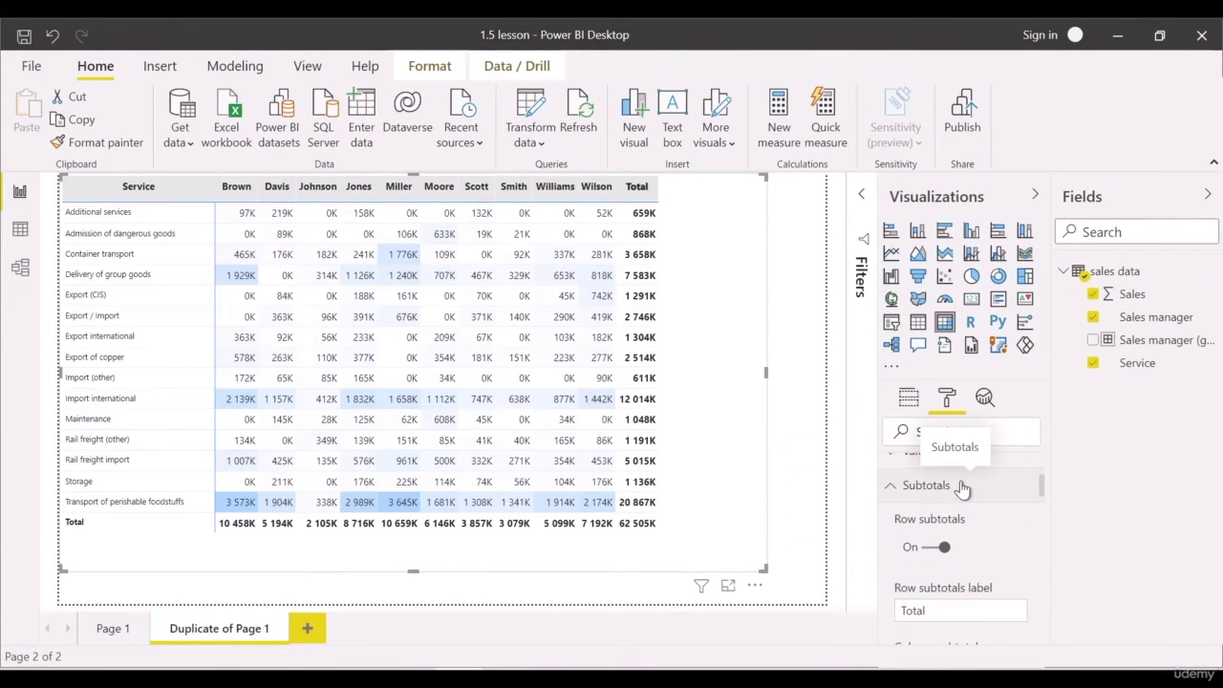
pyautogui.click(941, 549)
pyautogui.click(941, 548)
pyautogui.scroll(-2, 941, 554)
pyautogui.click(941, 582)
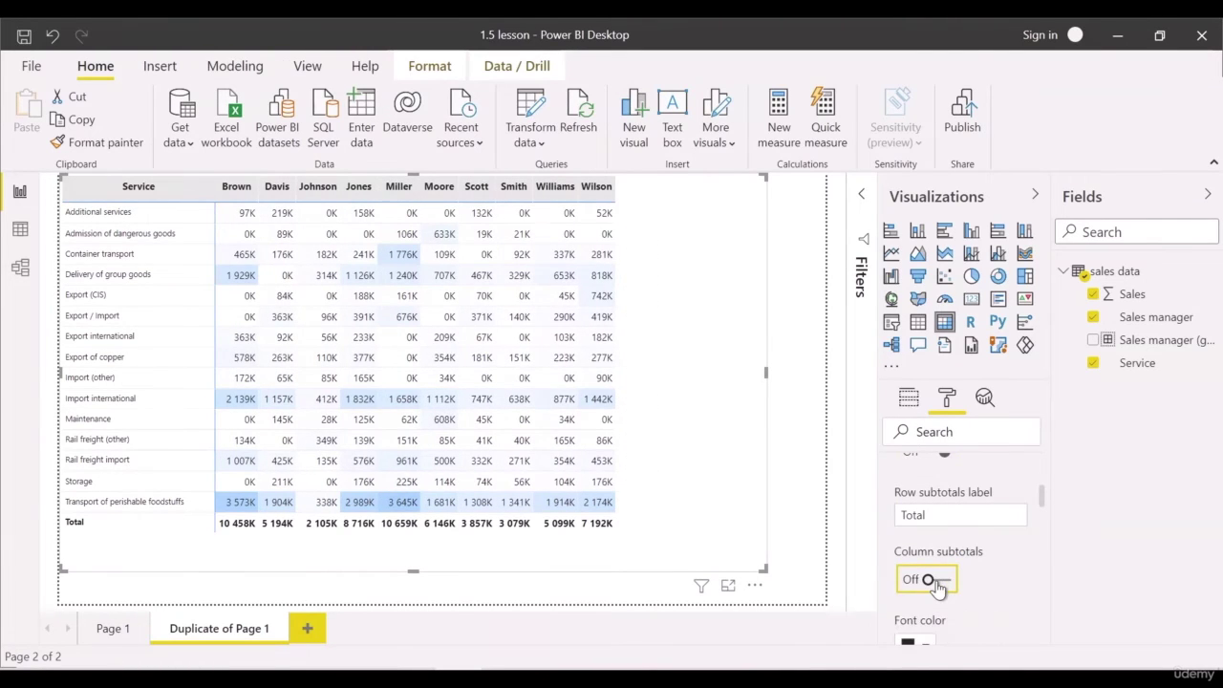
pyautogui.click(938, 585)
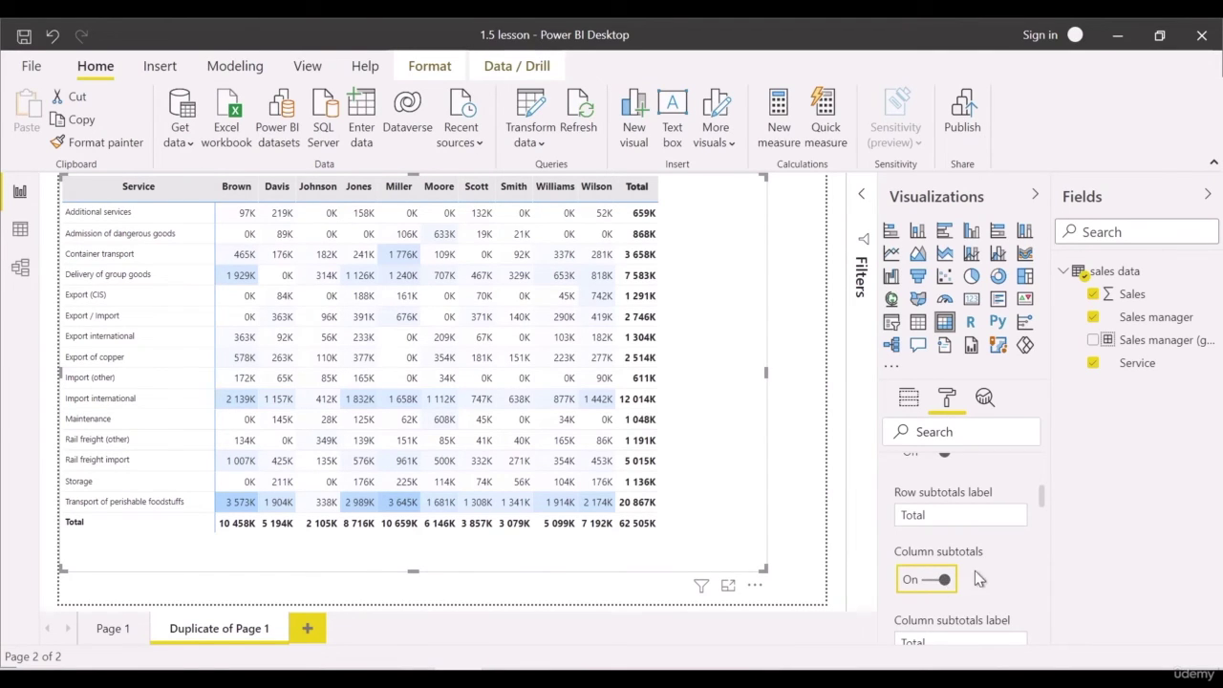
pyautogui.scroll(-1, 977, 578)
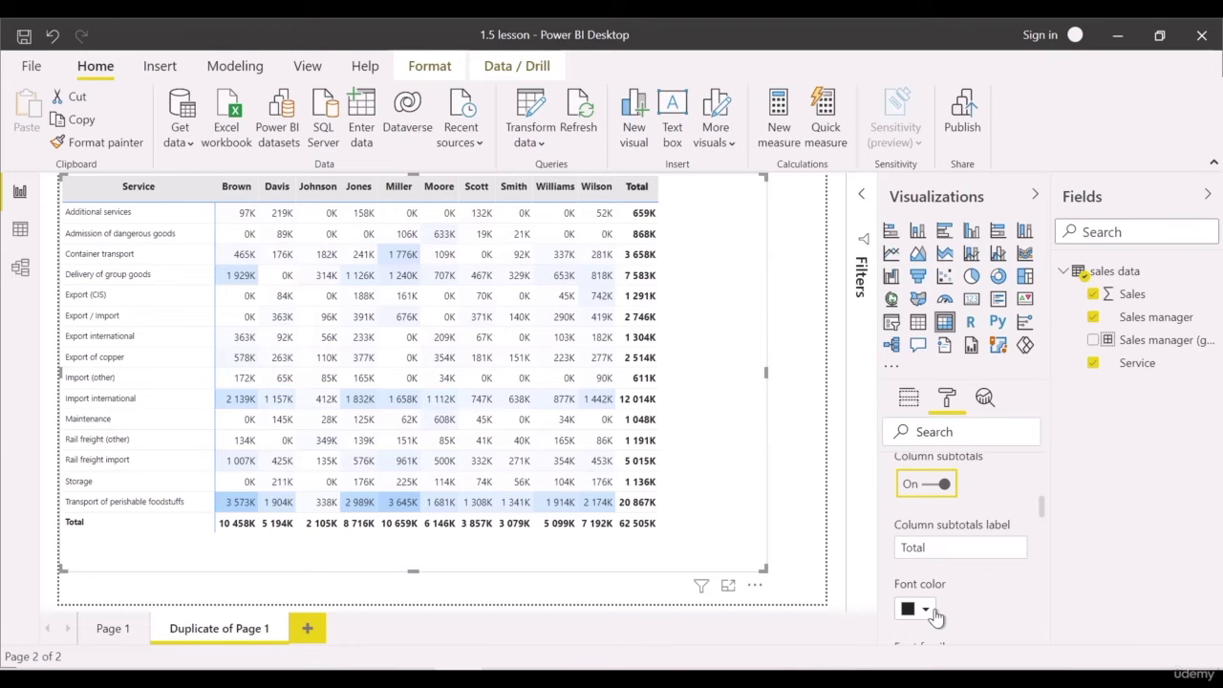
# Make the subtotal font colour grey
pyautogui.scroll(3, 946, 583)
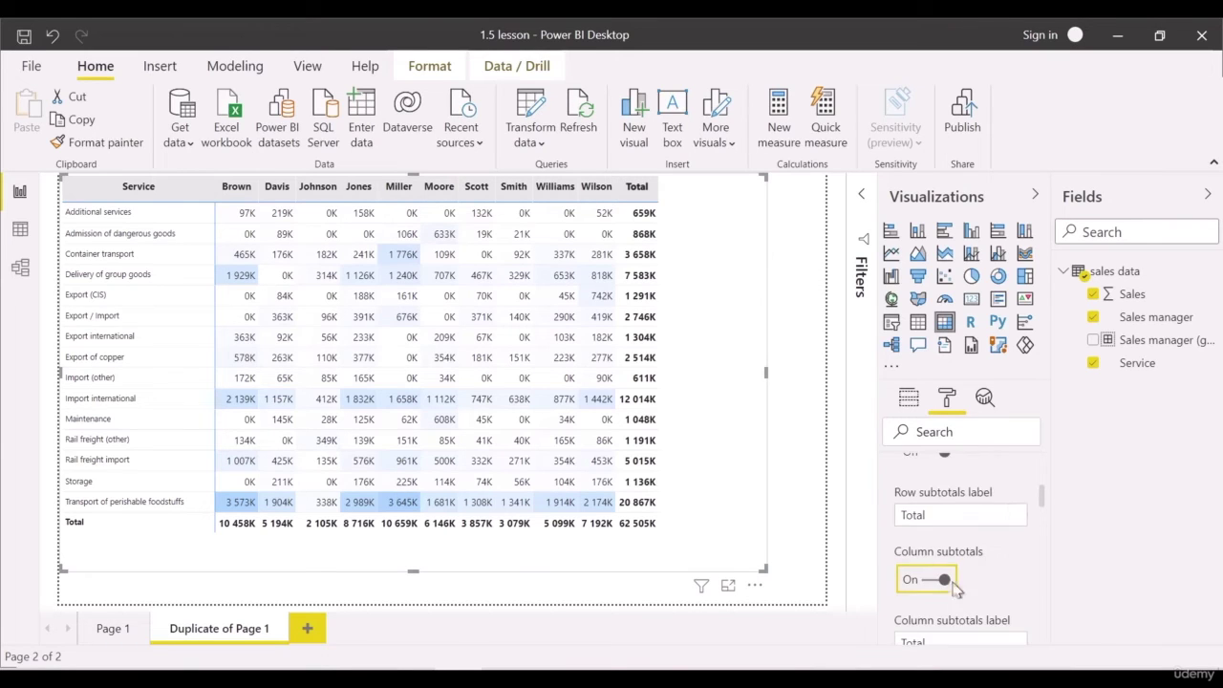
pyautogui.scroll(-1, 952, 553)
pyautogui.scroll(-1, 950, 592)
pyautogui.click(925, 514)
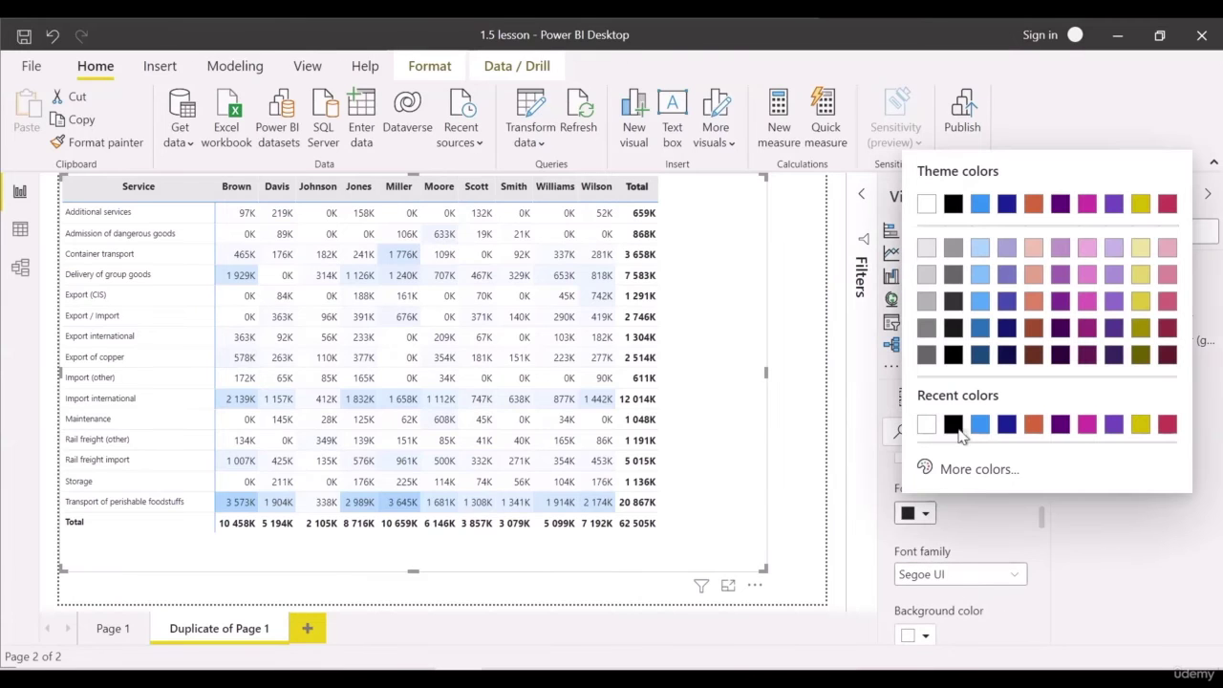
pyautogui.click(954, 270)
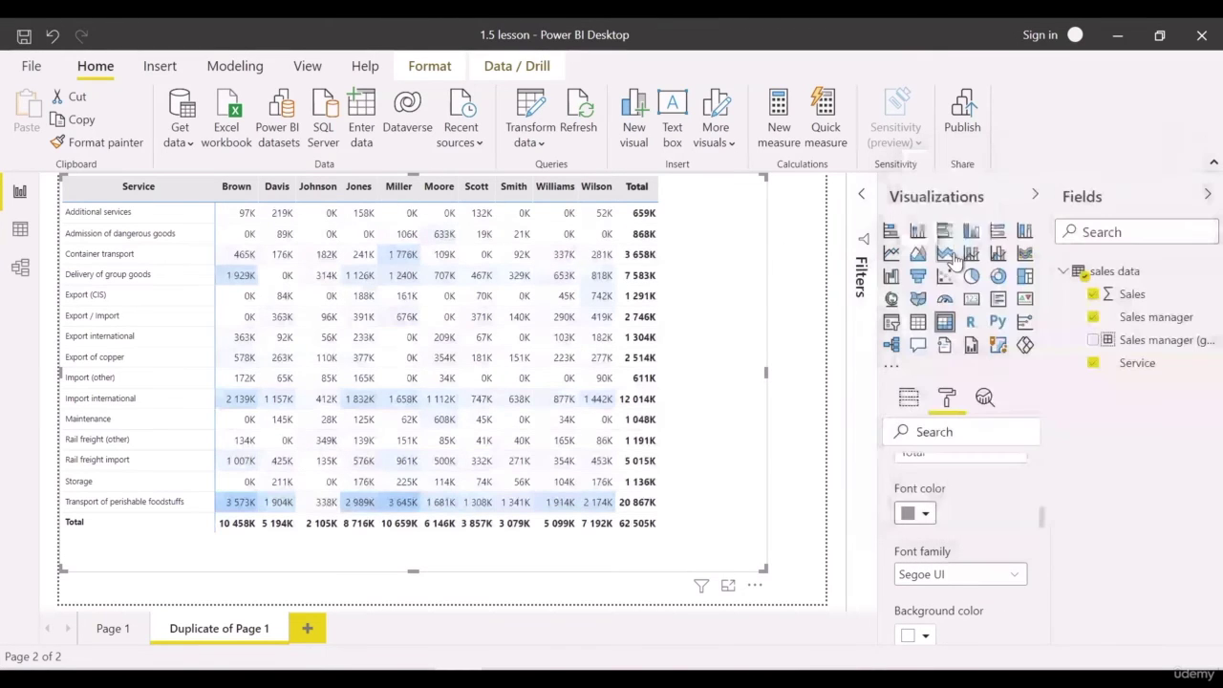
# Set the subtotal font family to Segoe UI Bold, after briefly trying Segoe UI Light
pyautogui.scroll(-5, 956, 547)
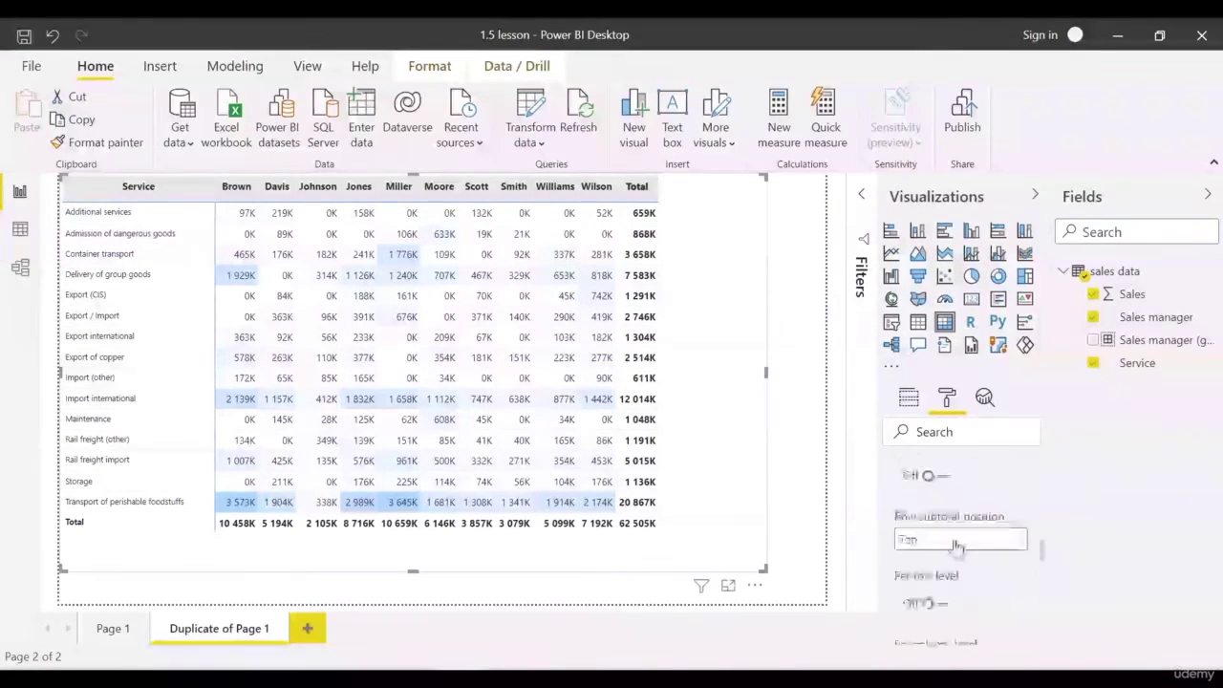
pyautogui.scroll(5, 956, 546)
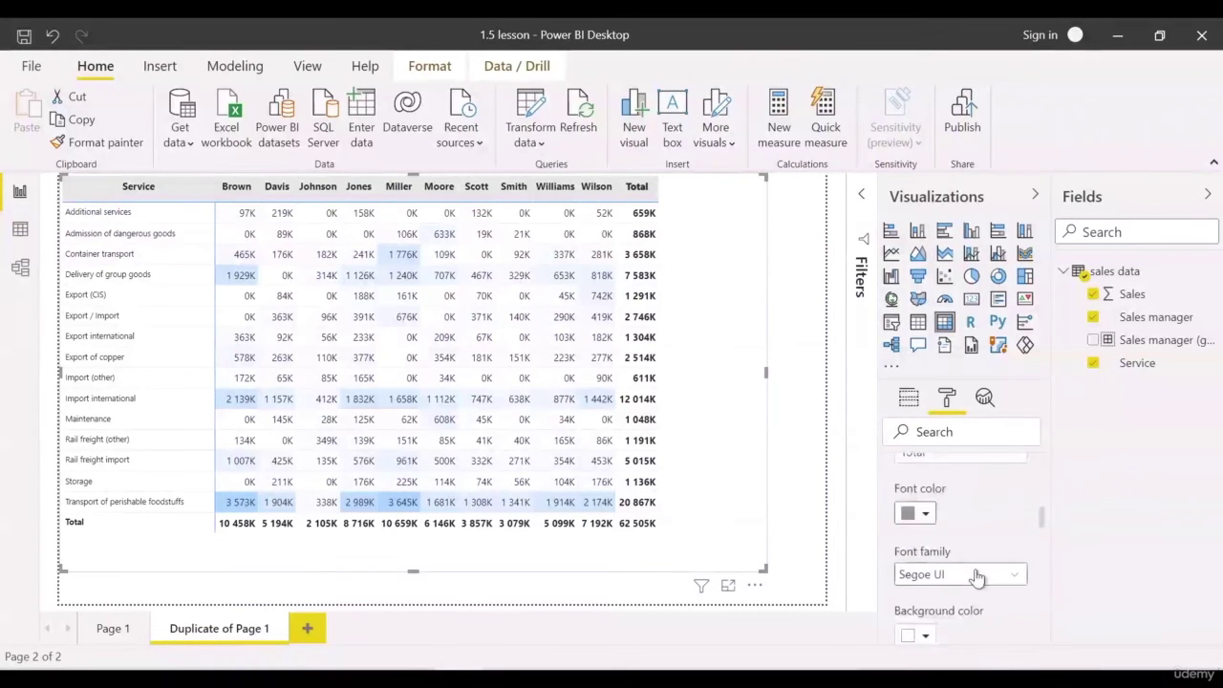
pyautogui.click(977, 575)
pyautogui.scroll(-3, 975, 459)
pyautogui.click(982, 471)
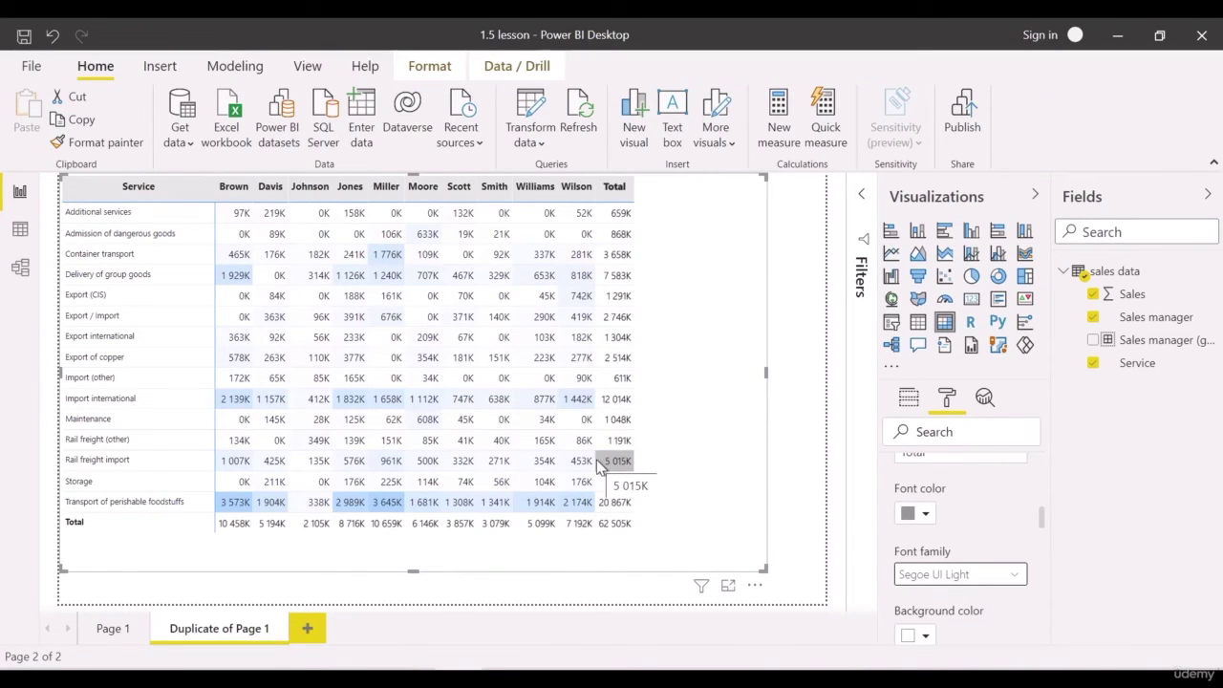
pyautogui.click(989, 576)
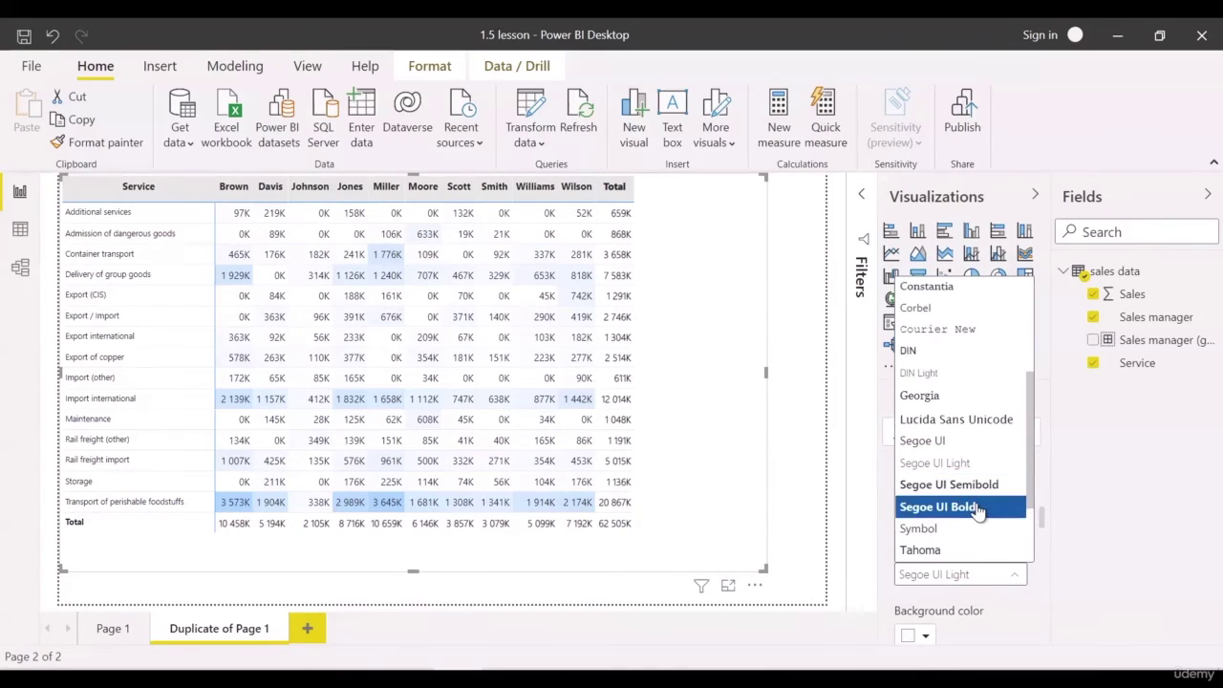
pyautogui.click(977, 508)
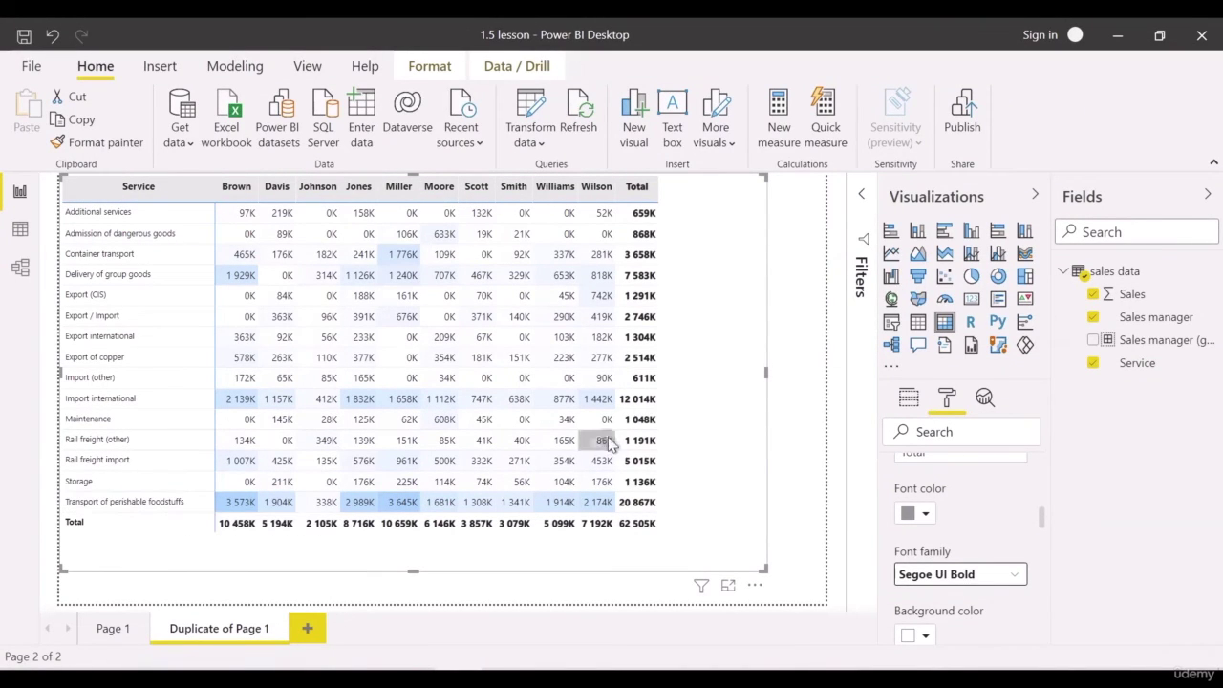
pyautogui.scroll(3, 968, 517)
# Give the row headers a light grey background and dark-blue text
pyautogui.scroll(2, 956, 564)
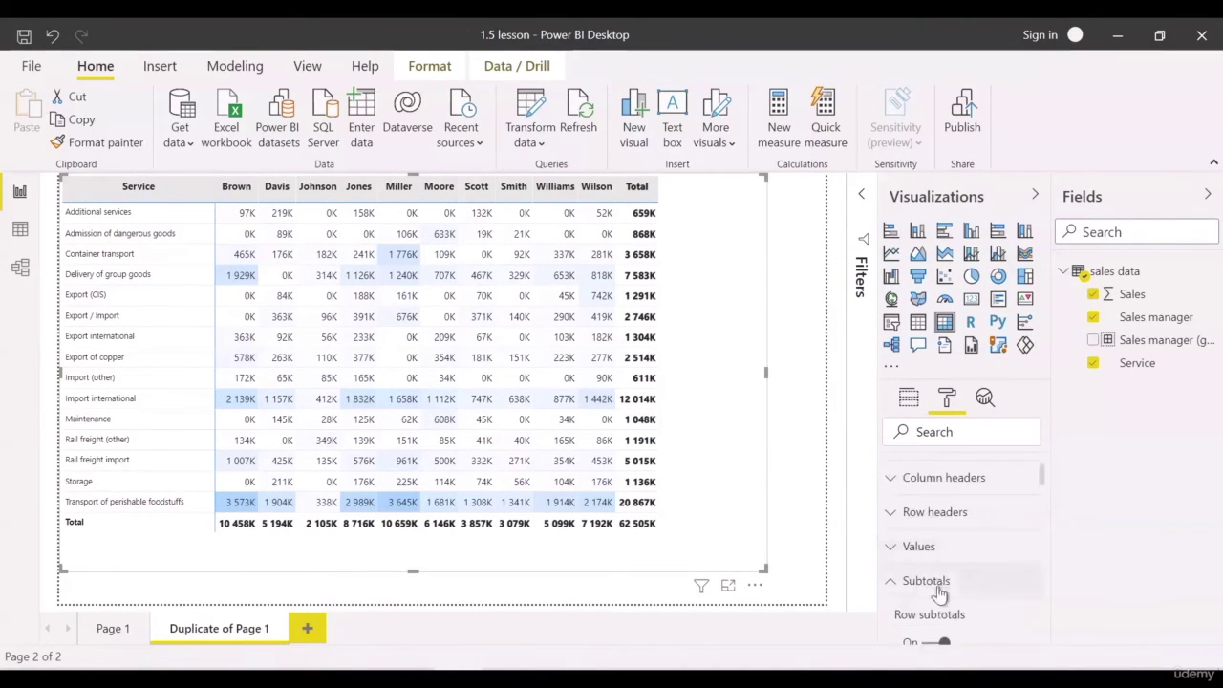
pyautogui.click(932, 579)
pyautogui.click(947, 515)
pyautogui.scroll(-1, 949, 521)
pyautogui.click(926, 476)
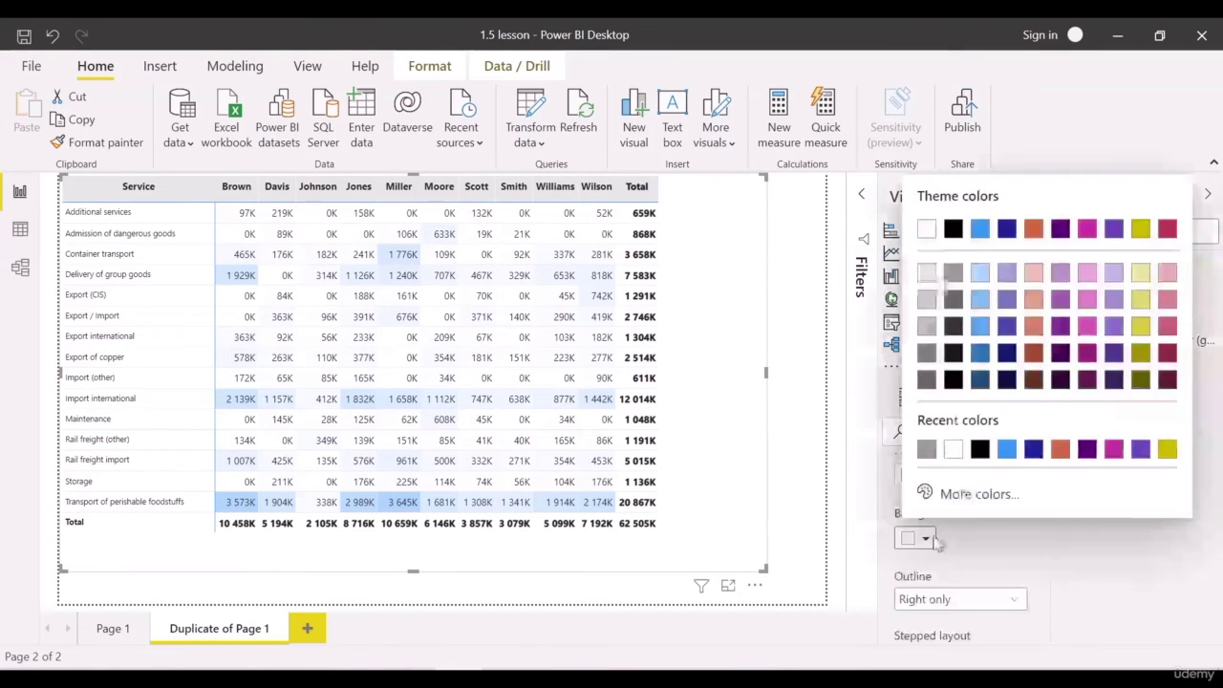
pyautogui.press('Escape')
pyautogui.click(925, 475)
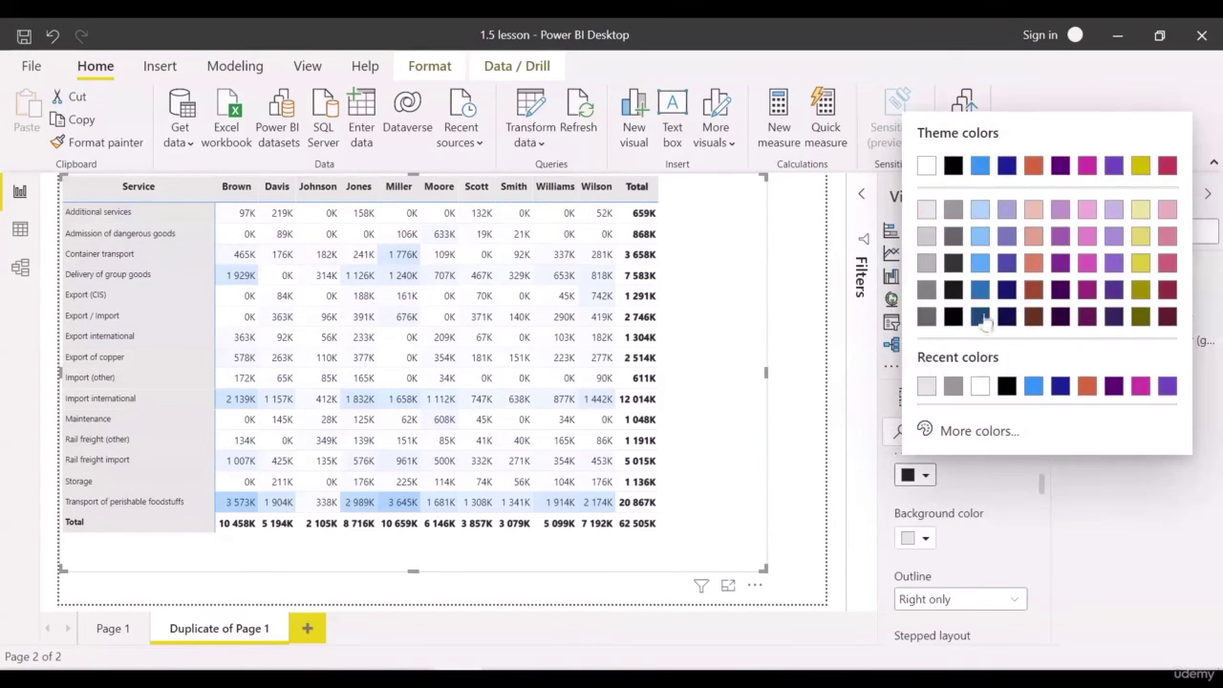
pyautogui.click(990, 328)
# Make the column header text dark blue
pyautogui.scroll(1, 966, 488)
pyautogui.click(946, 478)
pyautogui.click(925, 536)
pyautogui.click(990, 328)
pyautogui.click(973, 478)
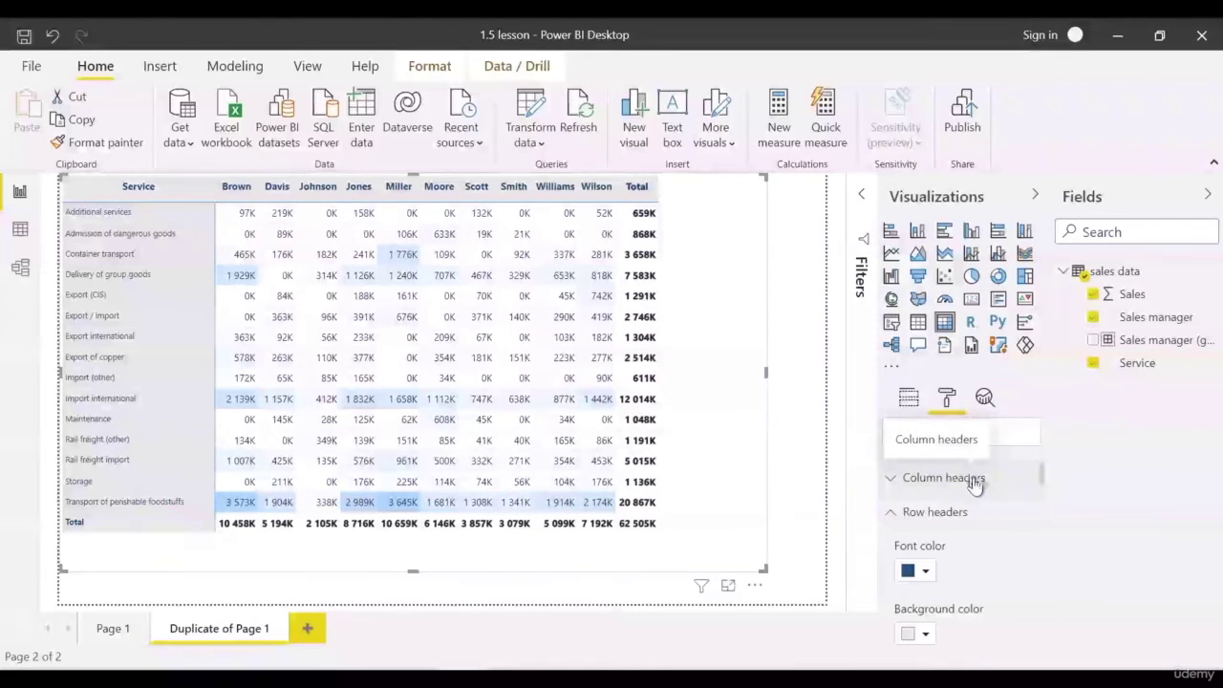
# Enlarge the row header text to 12 pt and the column header text to 13 pt
pyautogui.click(941, 516)
pyautogui.scroll(-3, 946, 521)
pyautogui.click(947, 512)
pyautogui.scroll(-3, 965, 516)
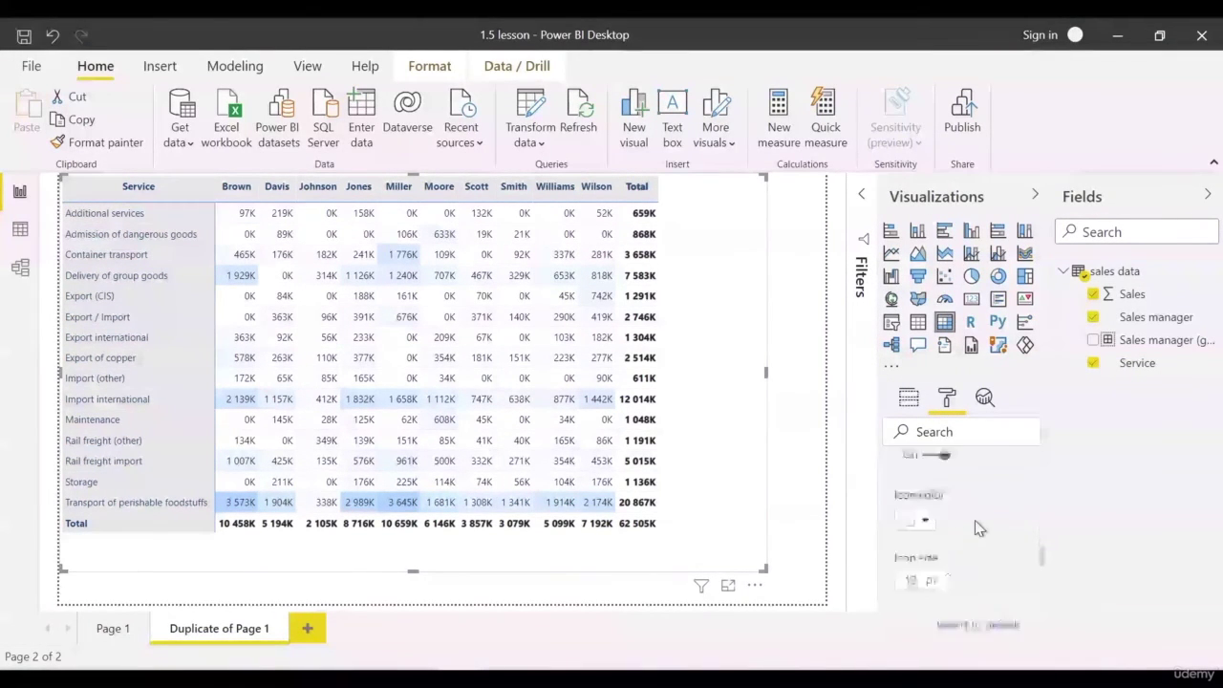
pyautogui.scroll(5, 977, 535)
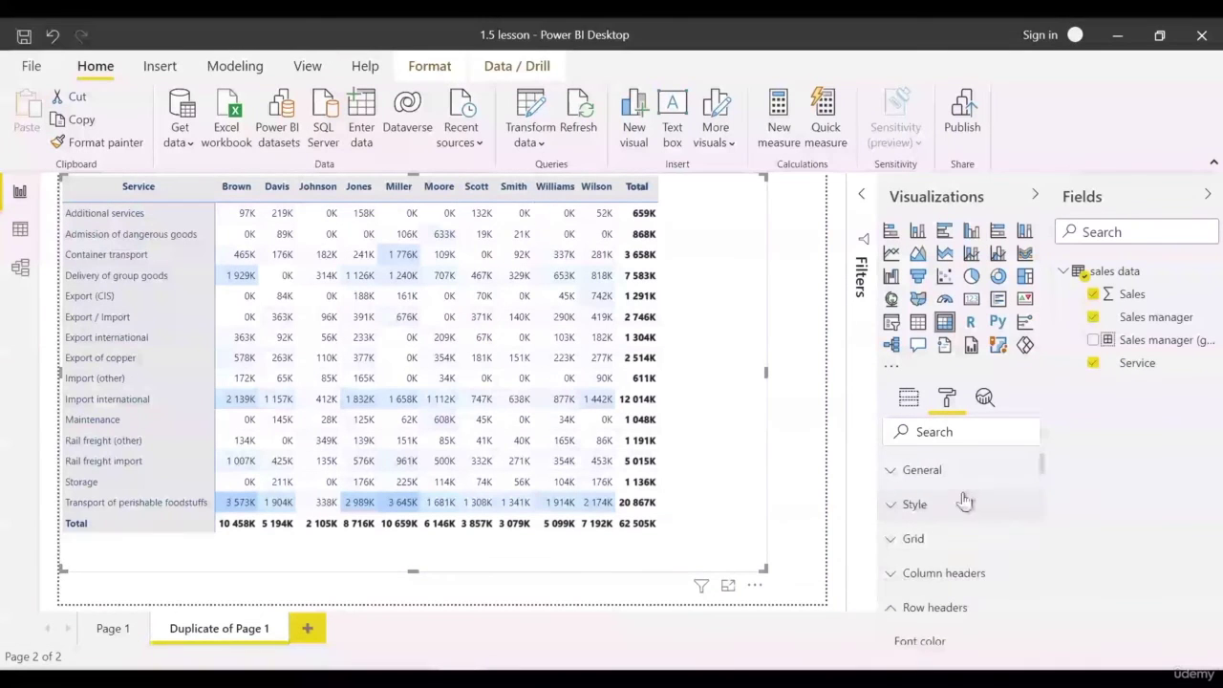
pyautogui.click(969, 573)
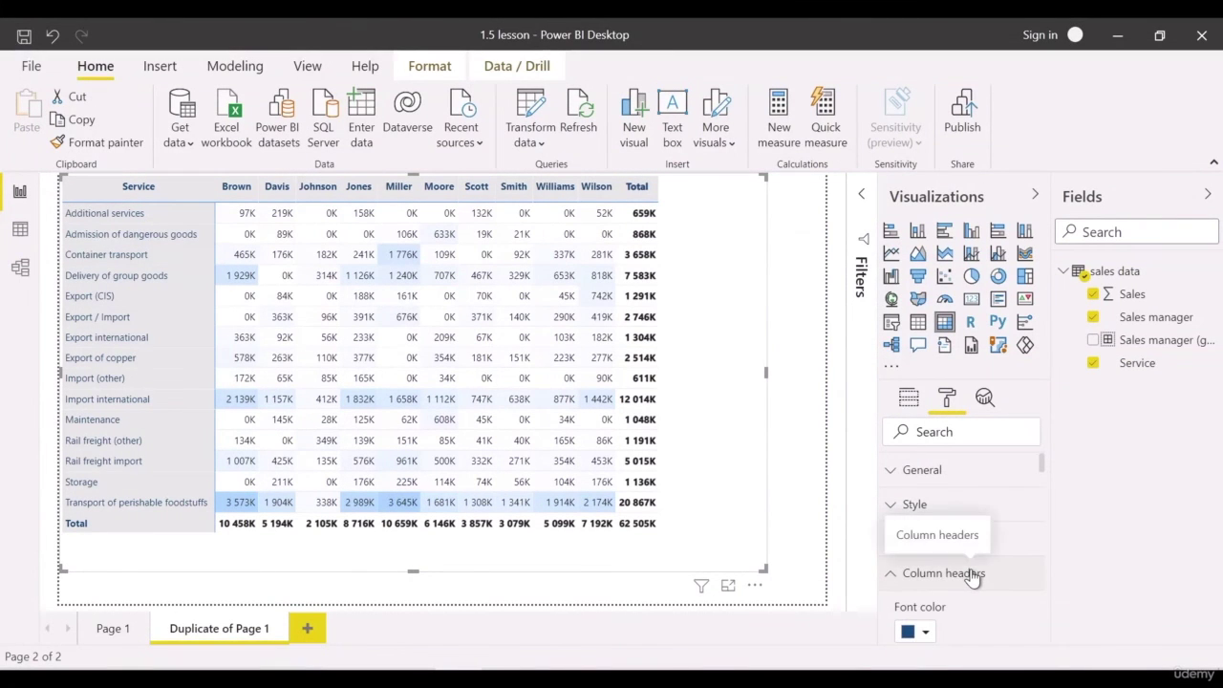
pyautogui.scroll(-4, 972, 575)
pyautogui.scroll(-4, 975, 578)
pyautogui.click(949, 463)
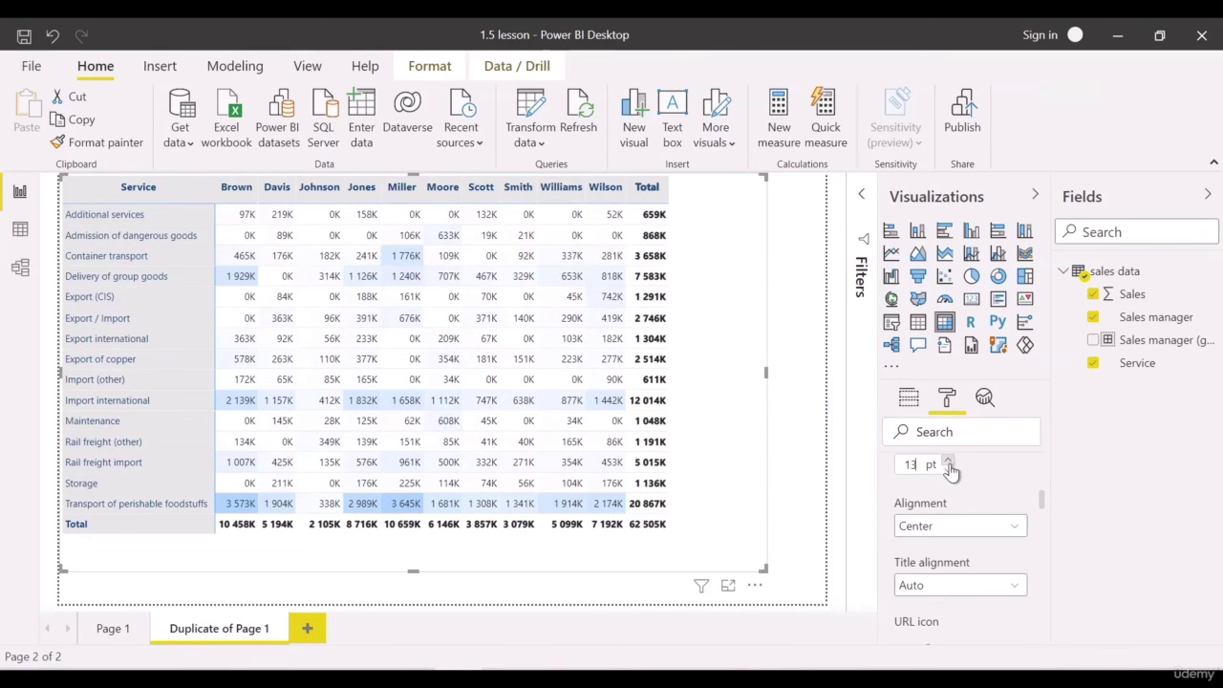
pyautogui.scroll(4, 962, 494)
pyautogui.scroll(3, 965, 533)
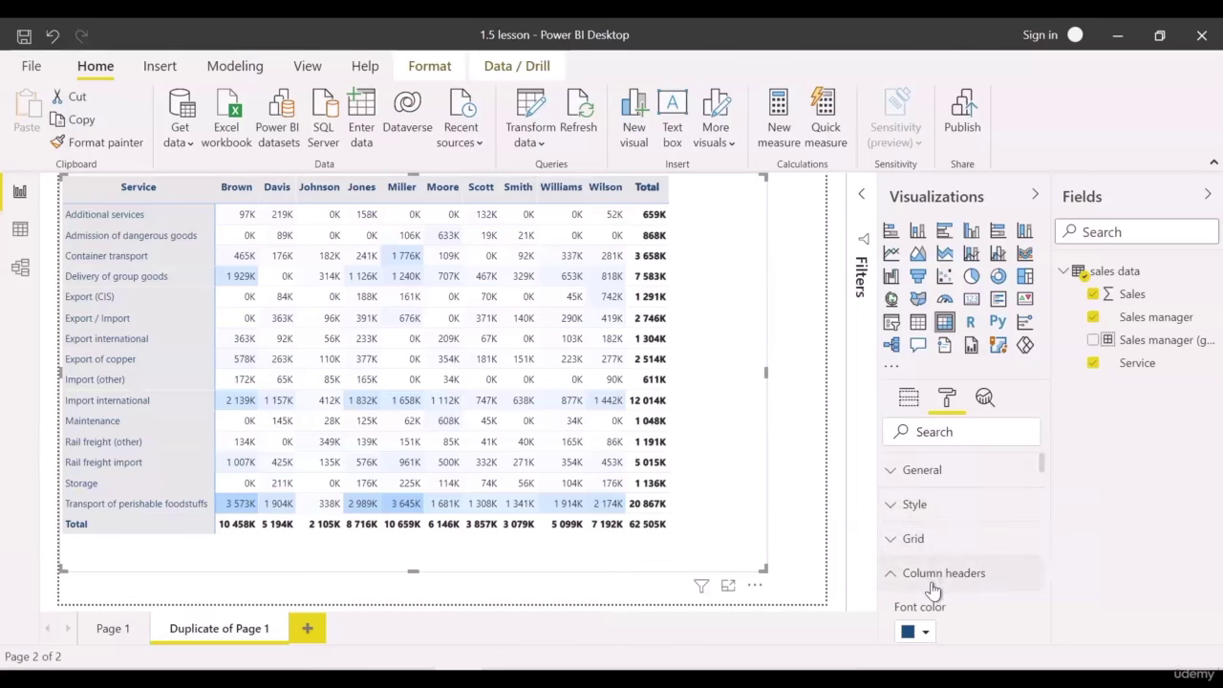